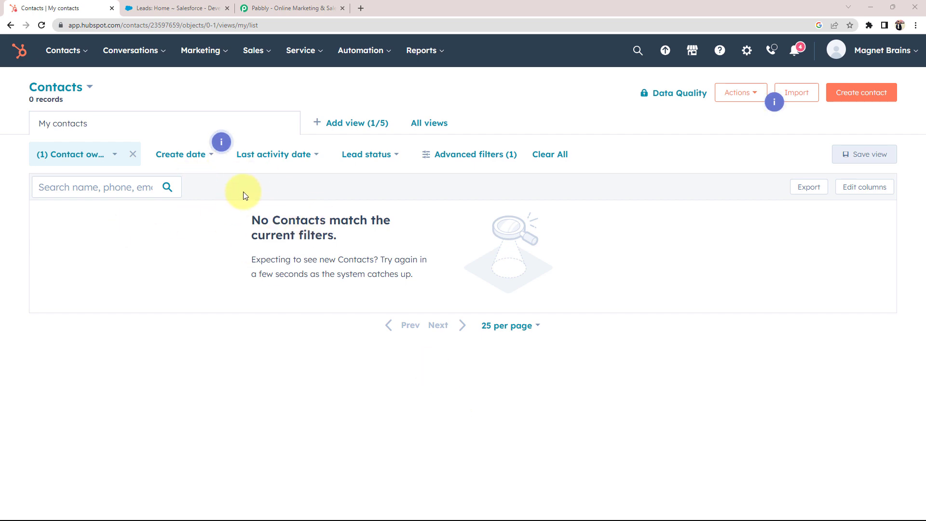
Compare the empty HubSpot contacts list with existing Salesforce leads, then go to the Pabbly site.
left_click(178, 8)
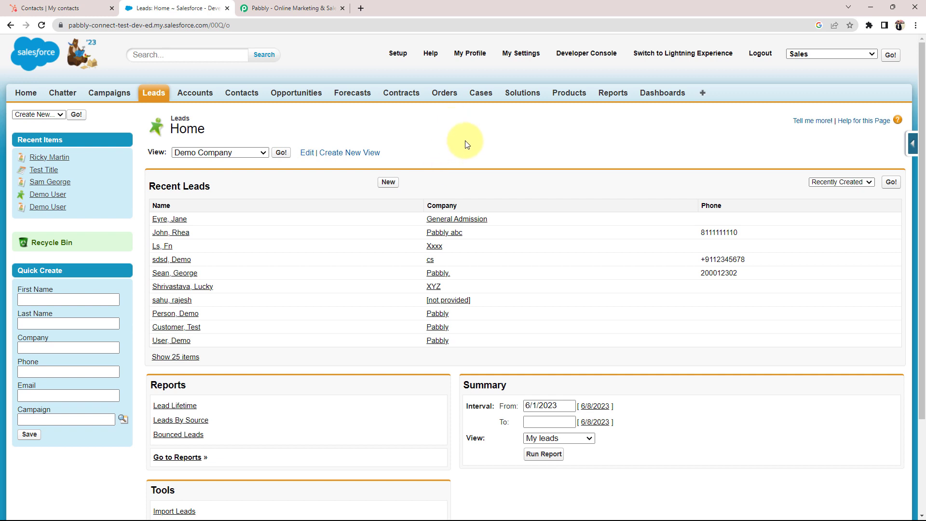
left_click(62, 8)
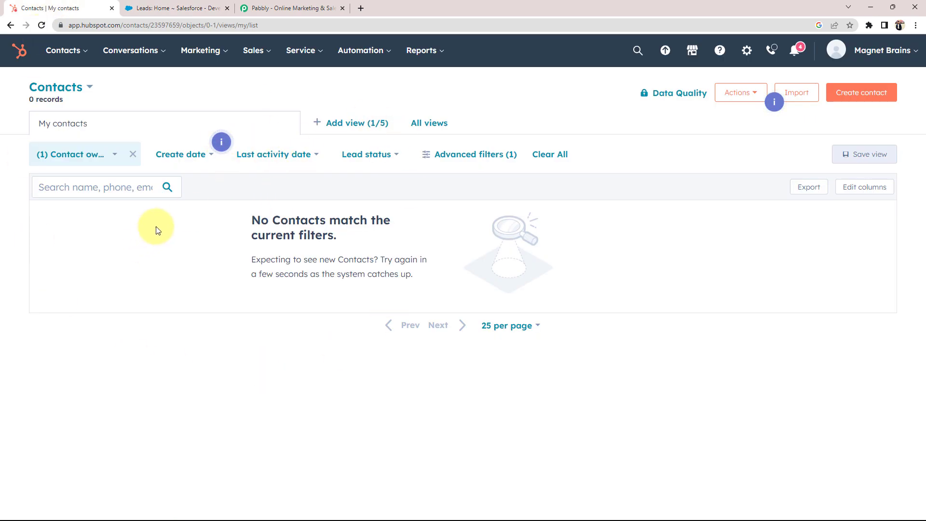
left_click(263, 8)
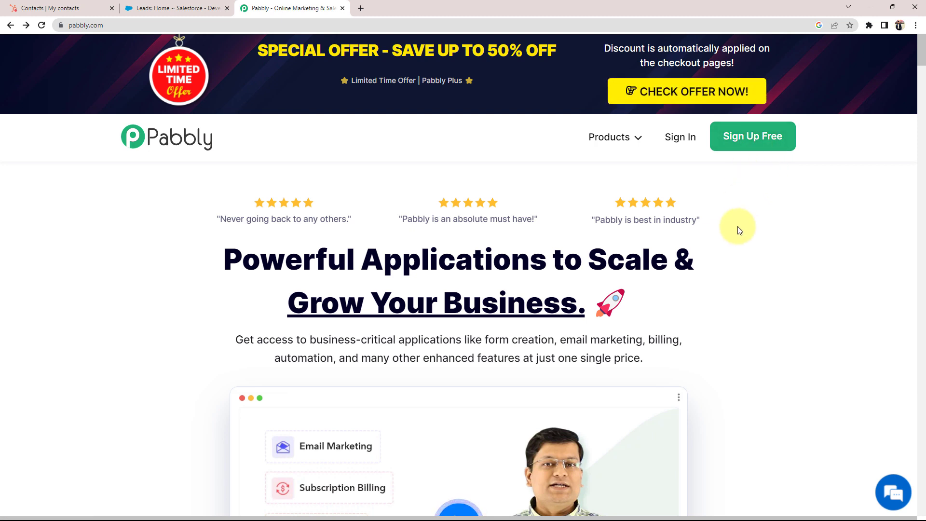
Sign in to Pabbly and launch Pabbly Connect from the All Apps page.
left_click(675, 145)
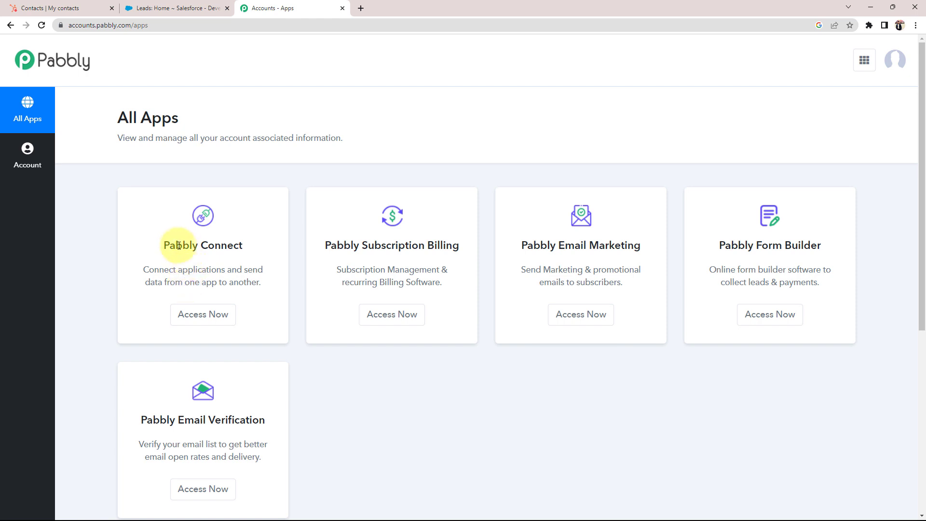
left_click_drag(163, 244, 244, 247)
left_click(259, 208)
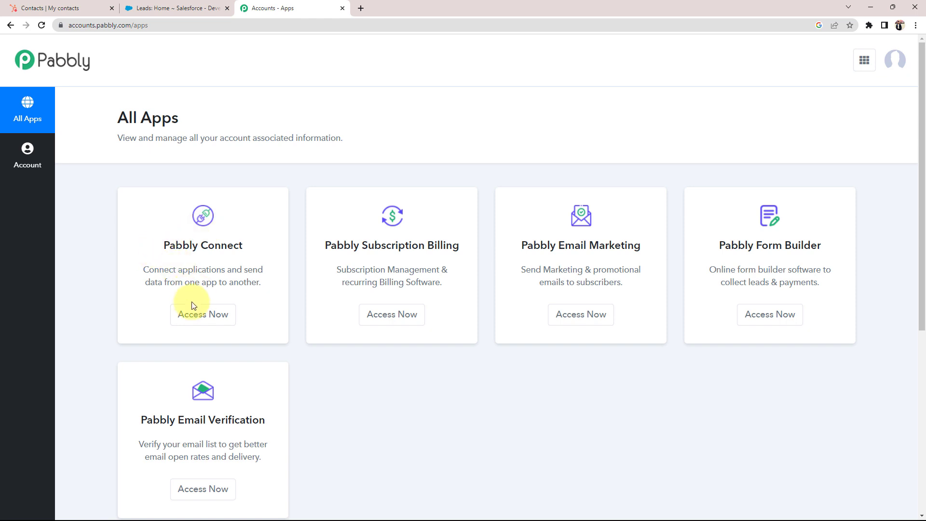
left_click(189, 316)
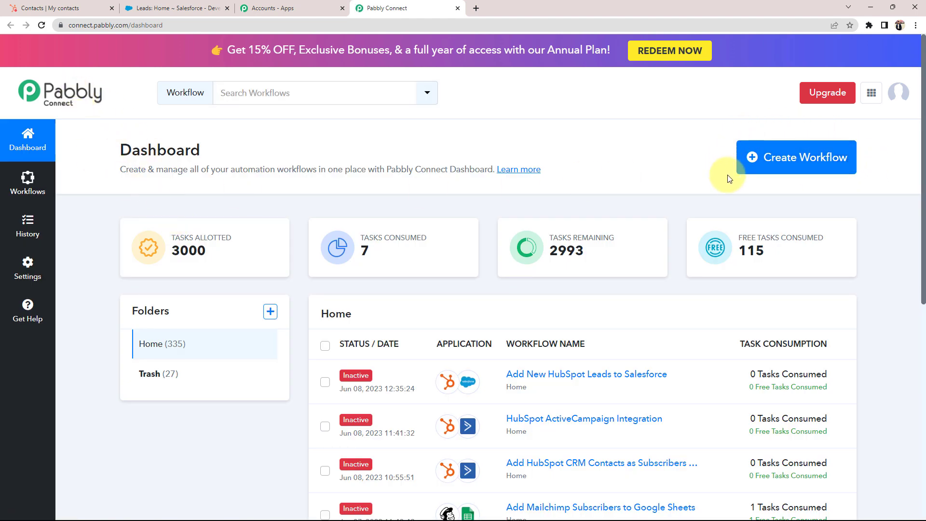
Create a workflow named 'Add New HubSpot Leads to Salesforce' and expand its trigger step.
left_click(786, 159)
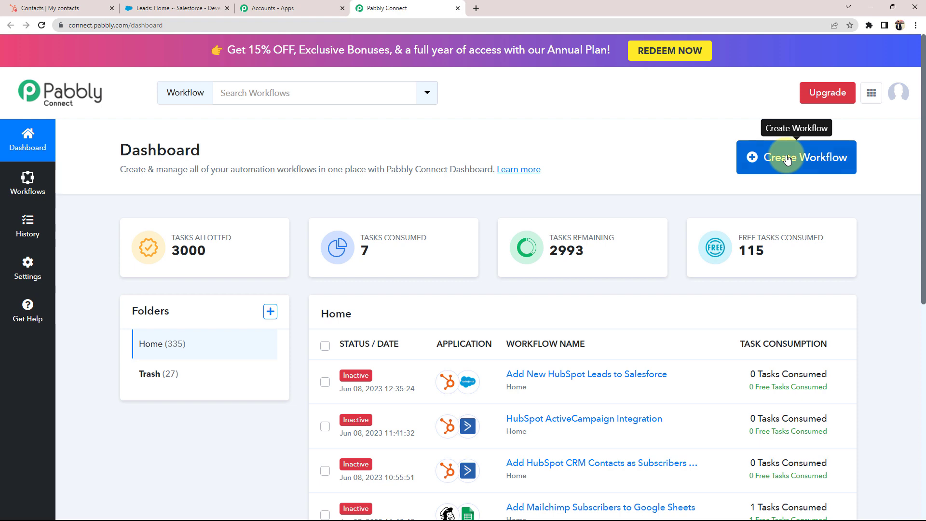
triple_click(356, 226)
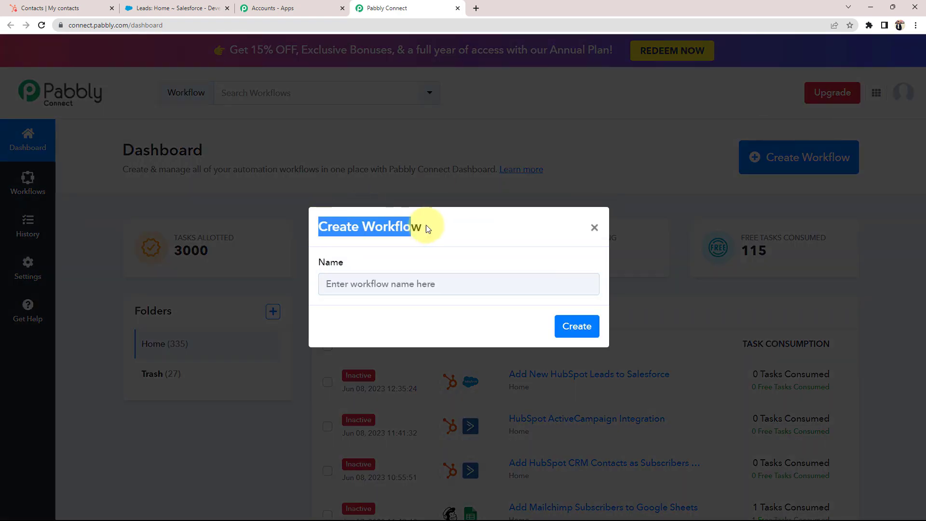
left_click(431, 306)
left_click(387, 285)
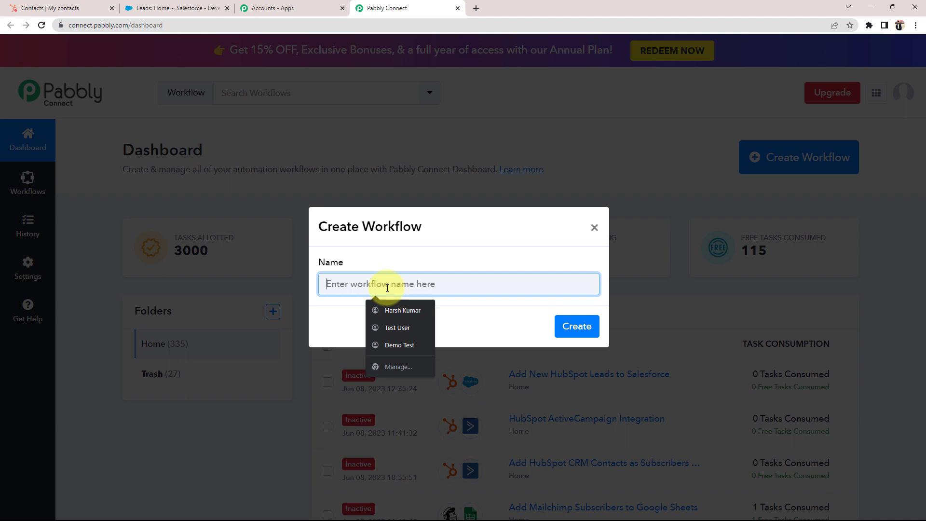
type("Add New HubSpot Leads to Salesforce")
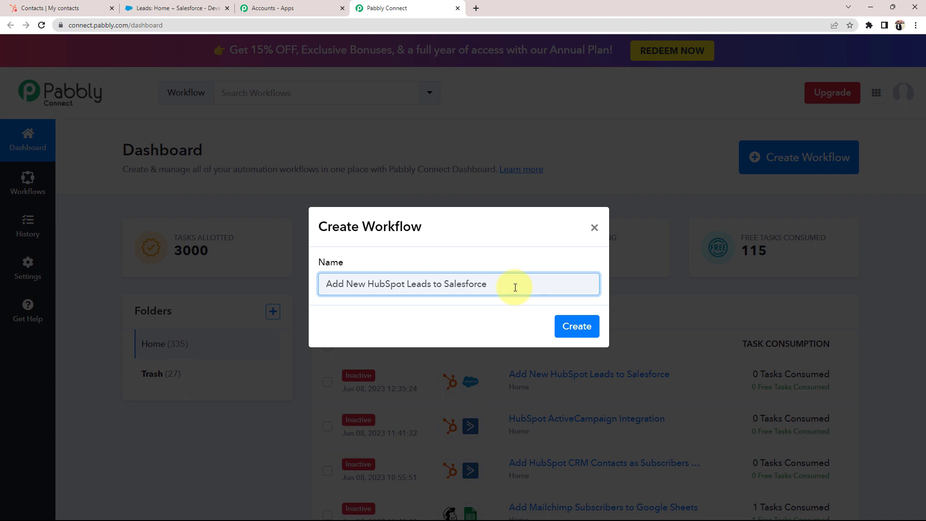
left_click(570, 332)
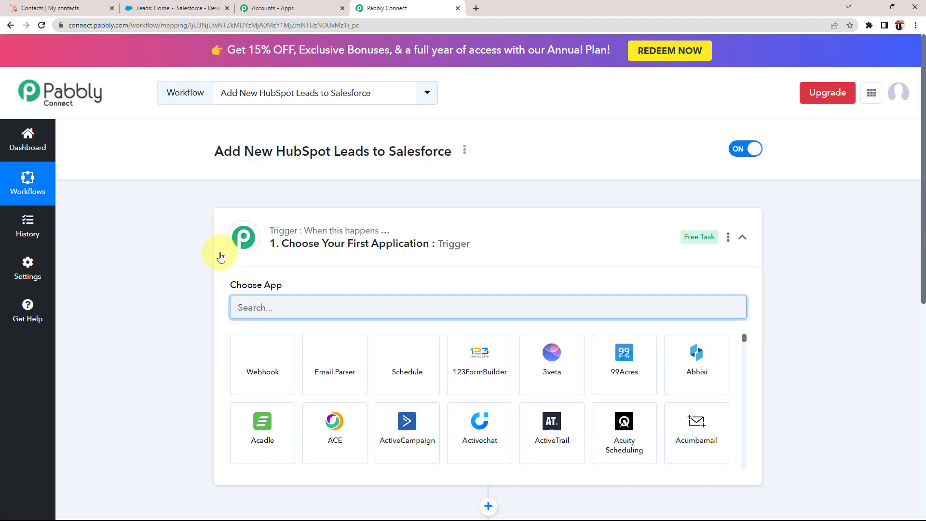
left_click(227, 235)
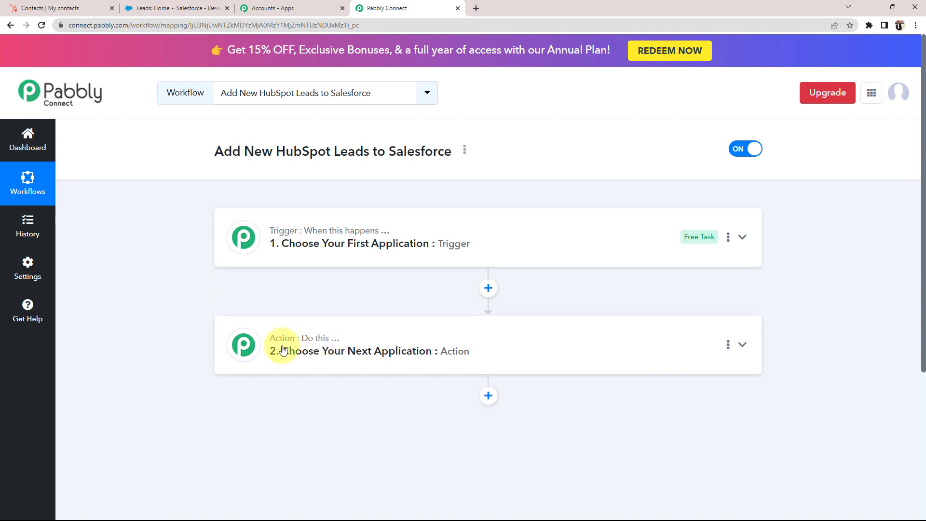
left_click(299, 259)
Set the trigger app to HubSpot CRM with the New Contact Added event.
left_click(273, 301)
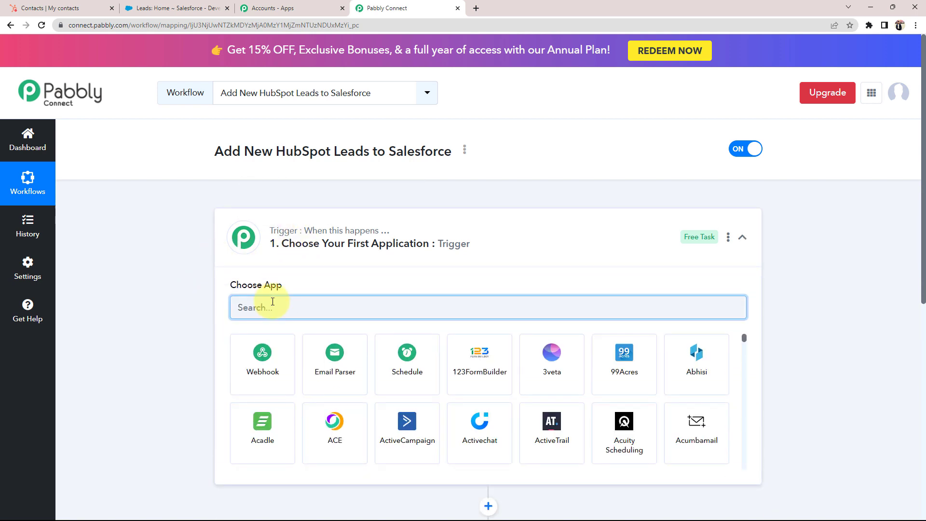
type("hubsp")
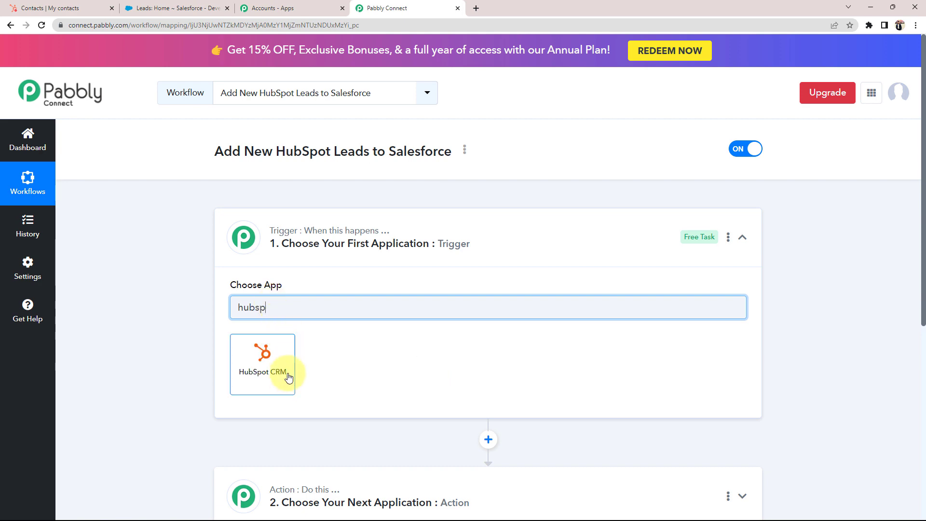
left_click(242, 368)
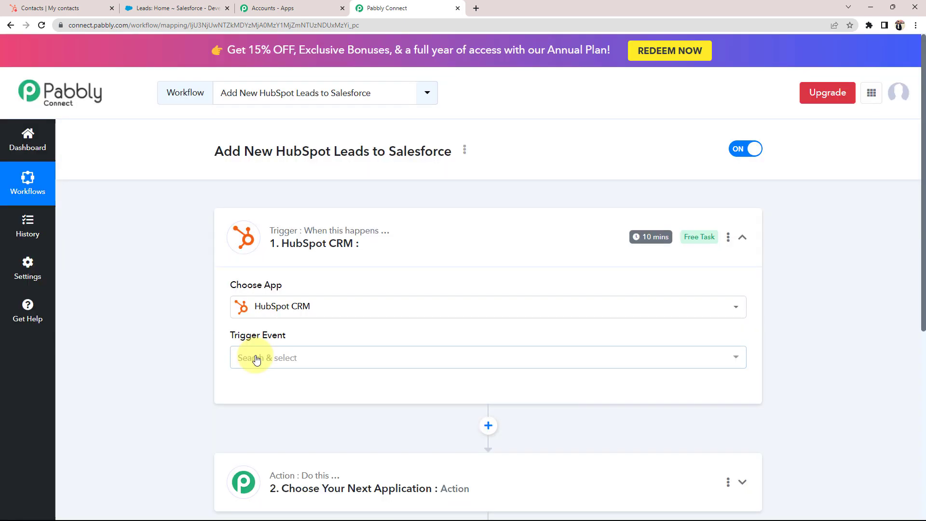
left_click(256, 357)
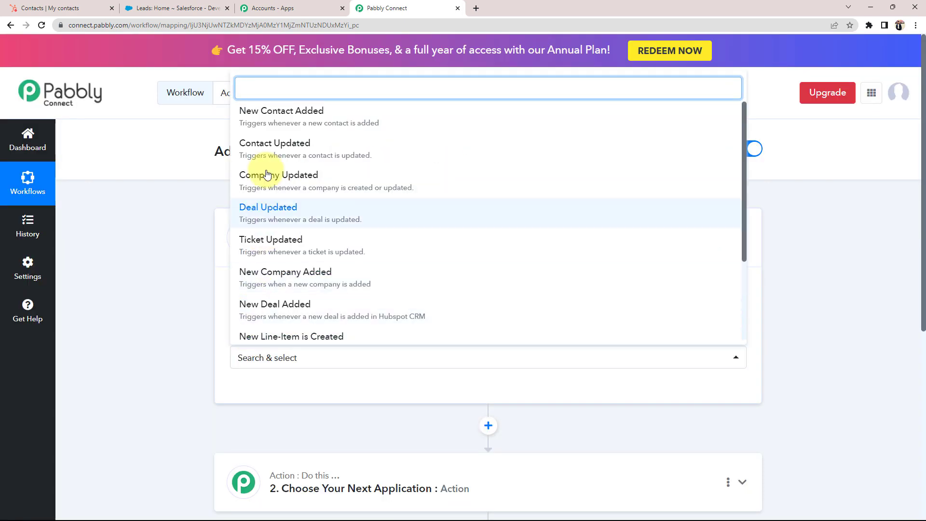
left_click(251, 118)
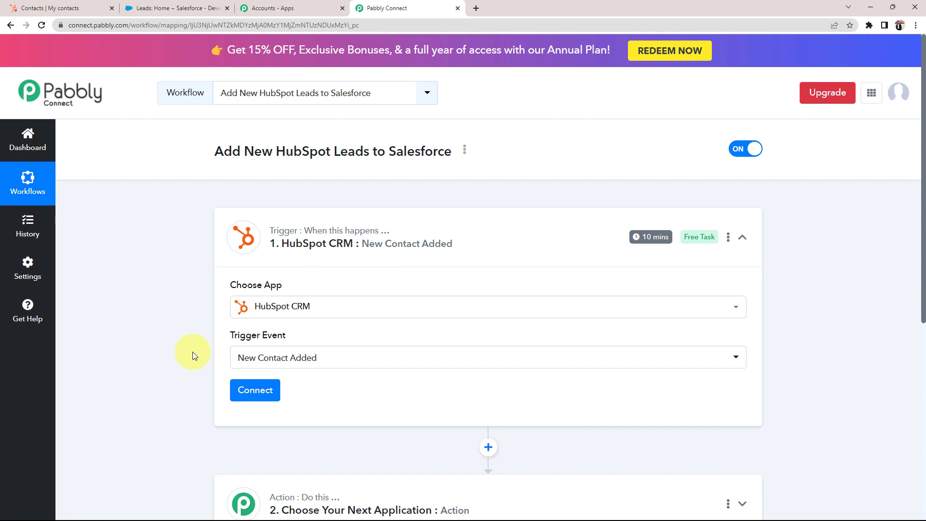
Add a new HubSpot CRM connection and authorize the chosen HubSpot account.
left_click(239, 388)
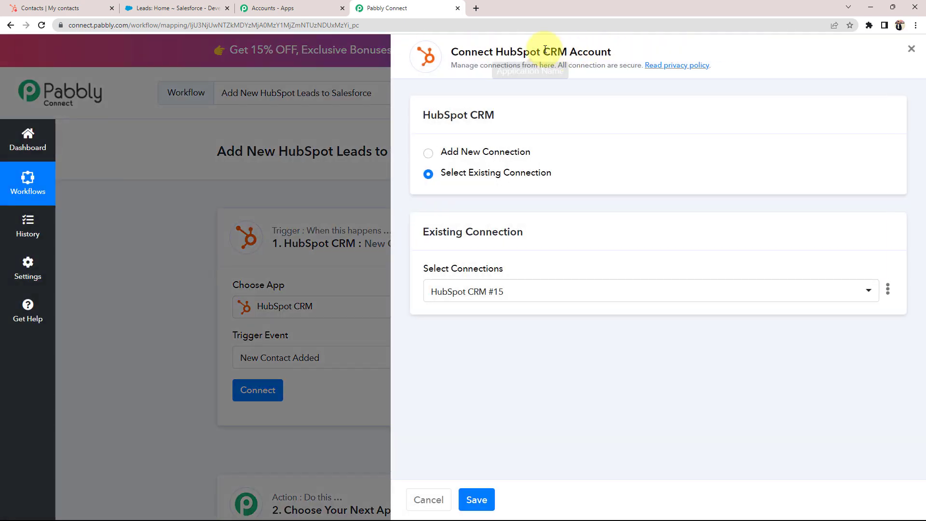
left_click_drag(496, 52, 644, 54)
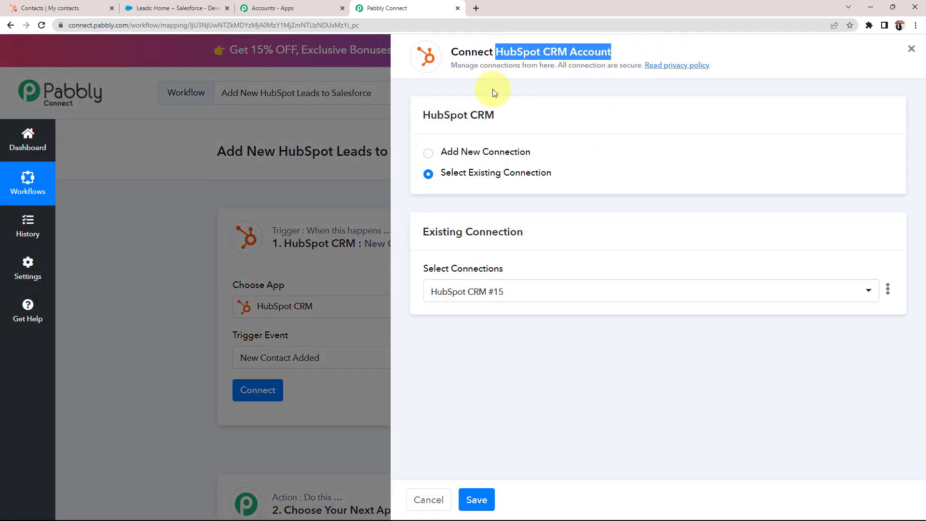
left_click(428, 152)
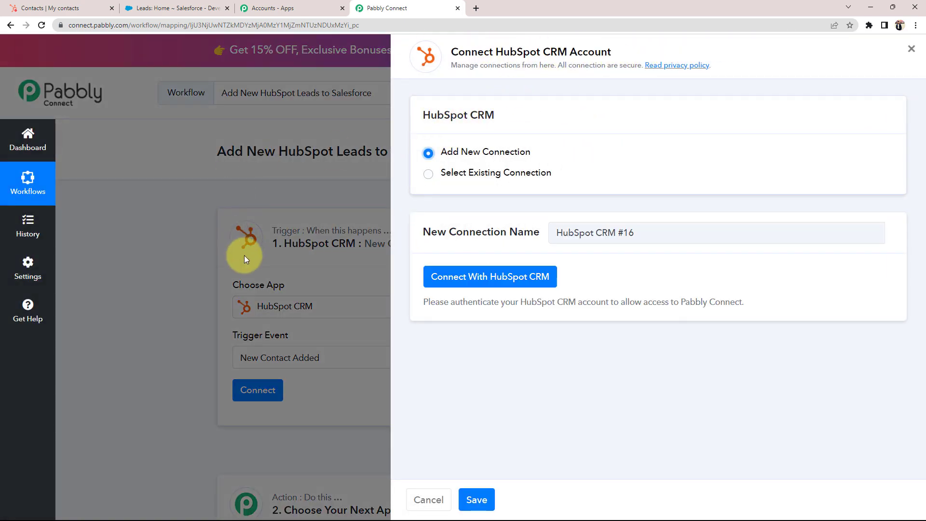
left_click(470, 282)
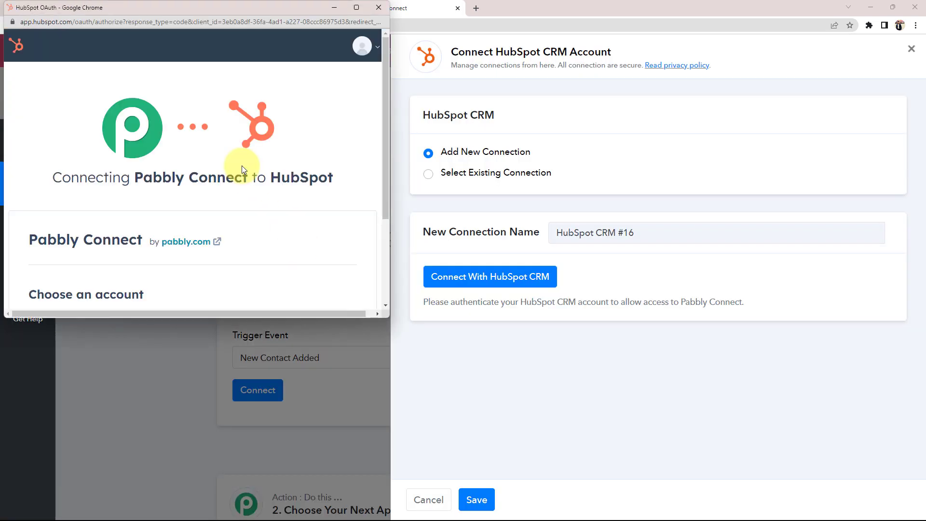
scroll(242, 166, "down", 3)
left_click(43, 235)
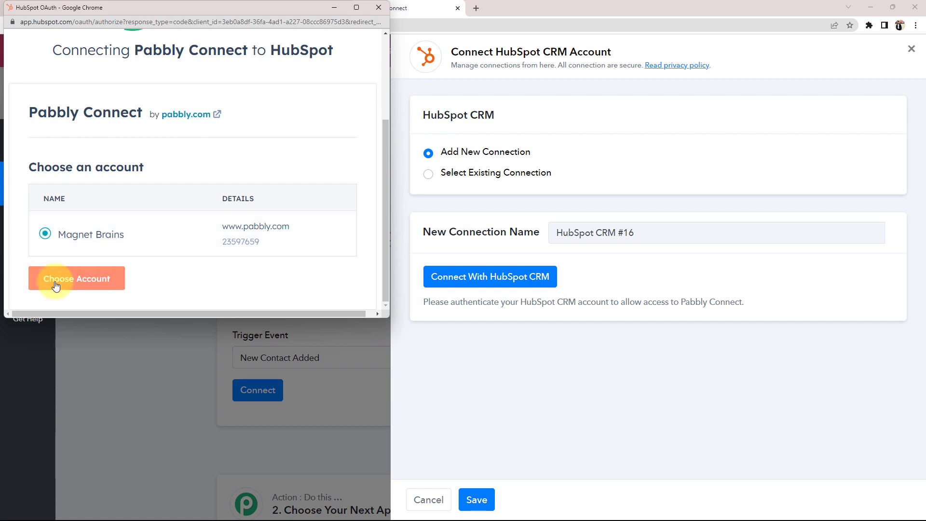
left_click(56, 279)
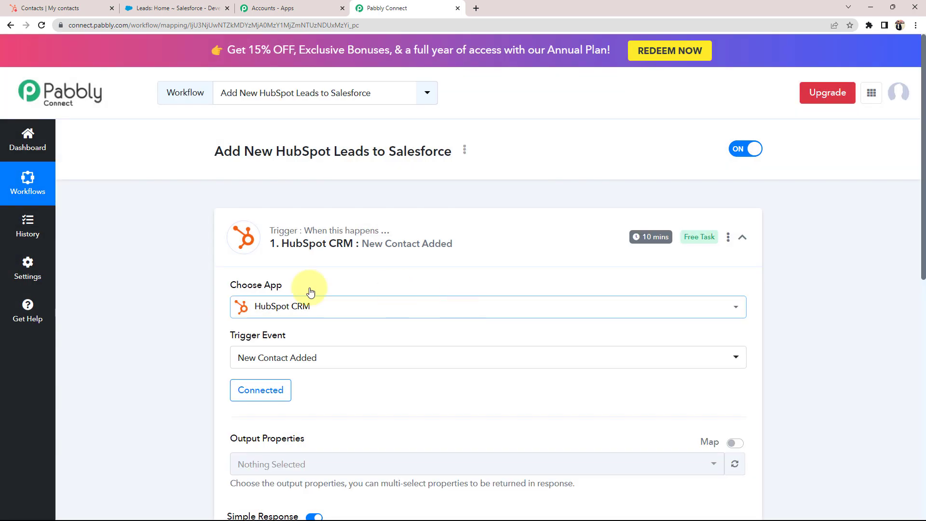
scroll(127, 334, "down", 4)
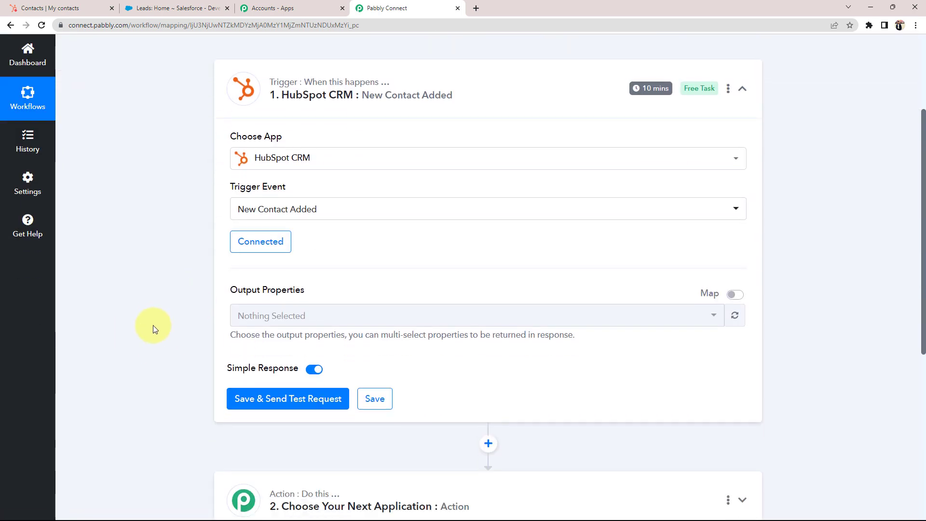
left_click_drag(230, 245, 304, 246)
left_click(303, 245)
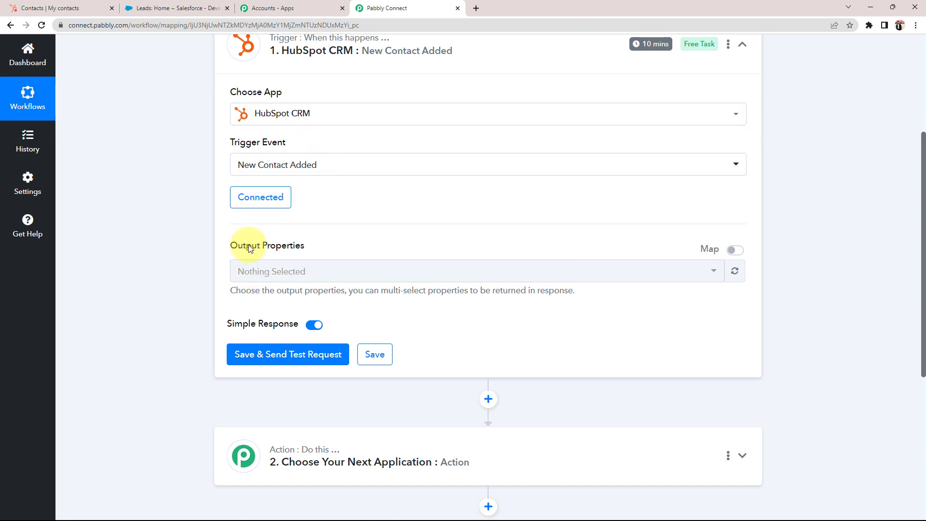
Start a new HubSpot contact with the saved email and name plus a mobile number.
left_click(67, 7)
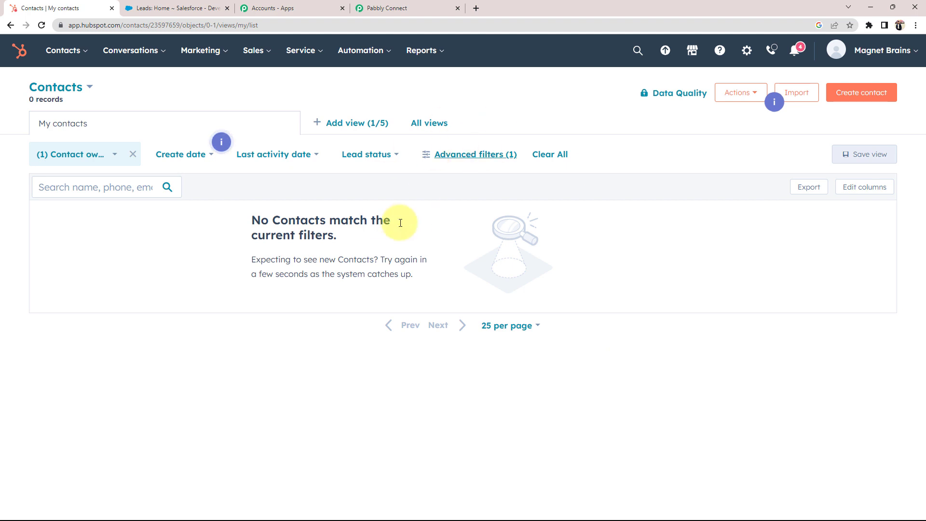
left_click(859, 91)
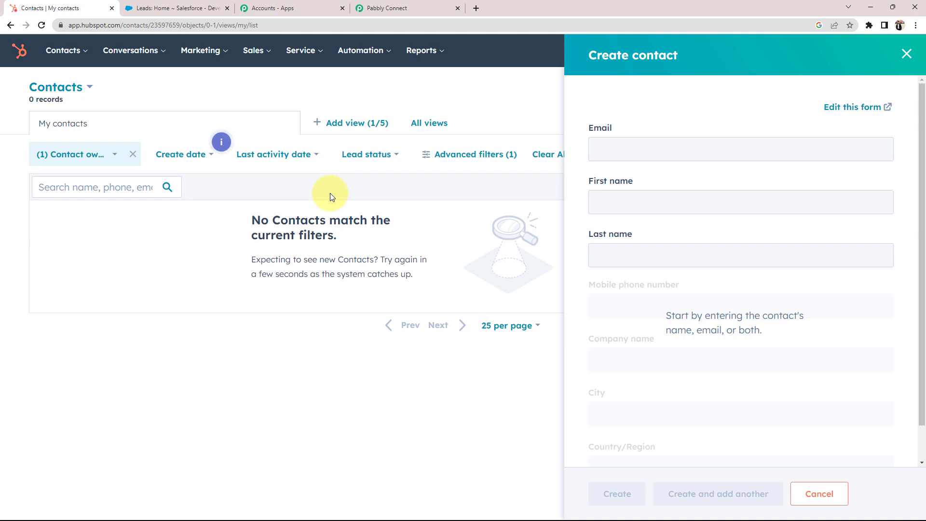
left_click(659, 151)
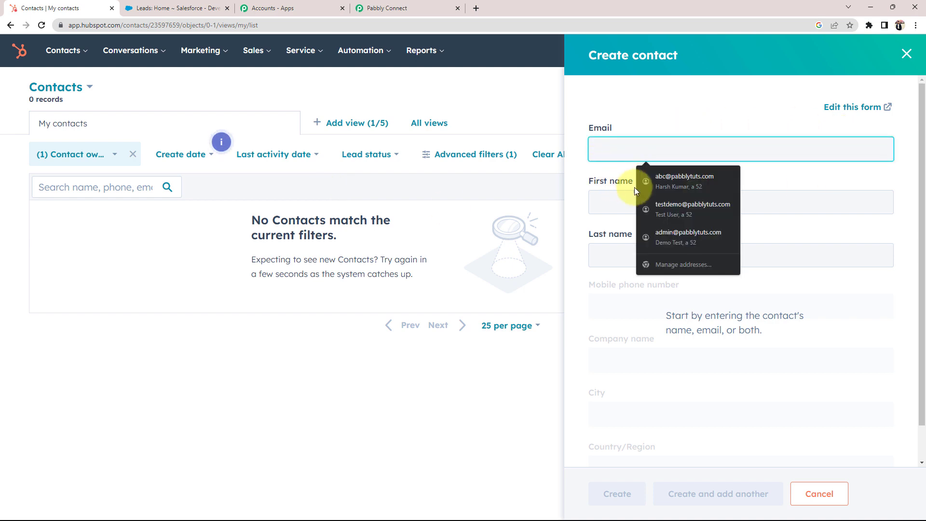
left_click(667, 181)
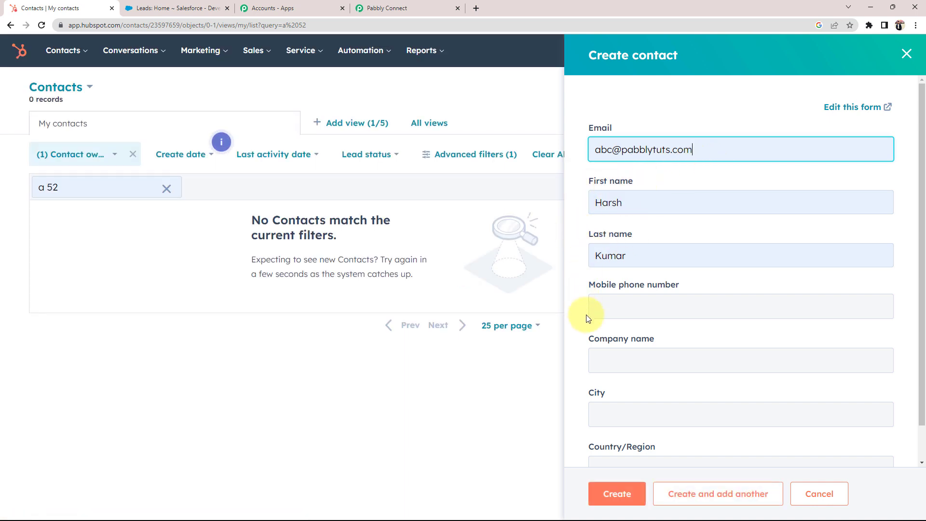
left_click(614, 305)
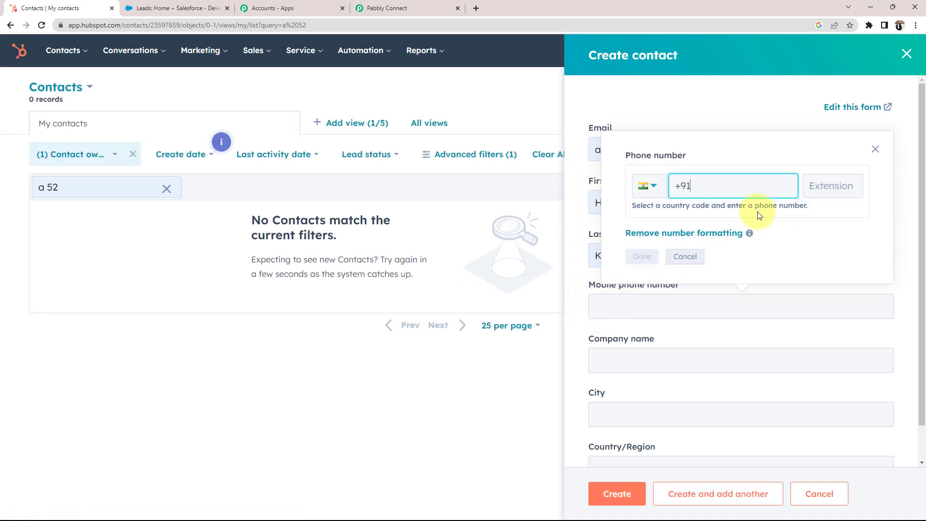
left_click(644, 257)
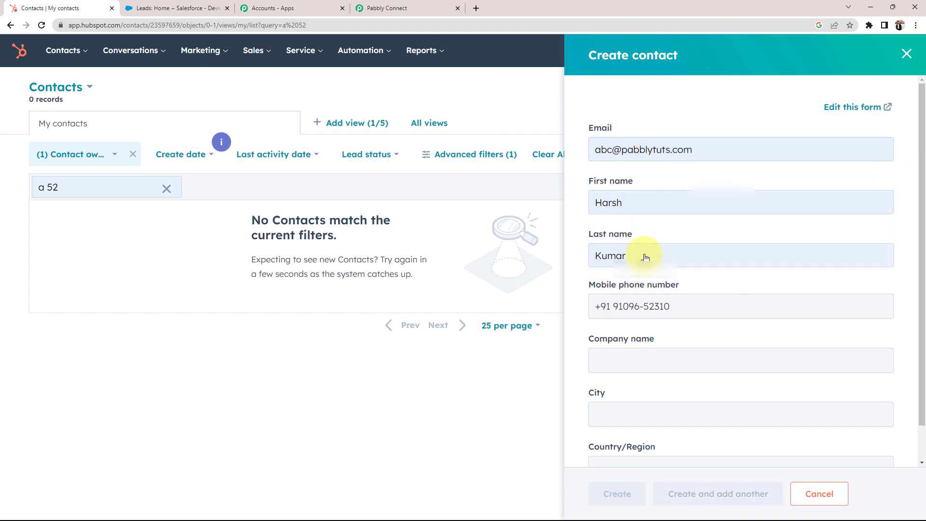
Add company Pabbly, city Indore and country India, create the contact and open its record.
scroll(613, 359, "down", 1)
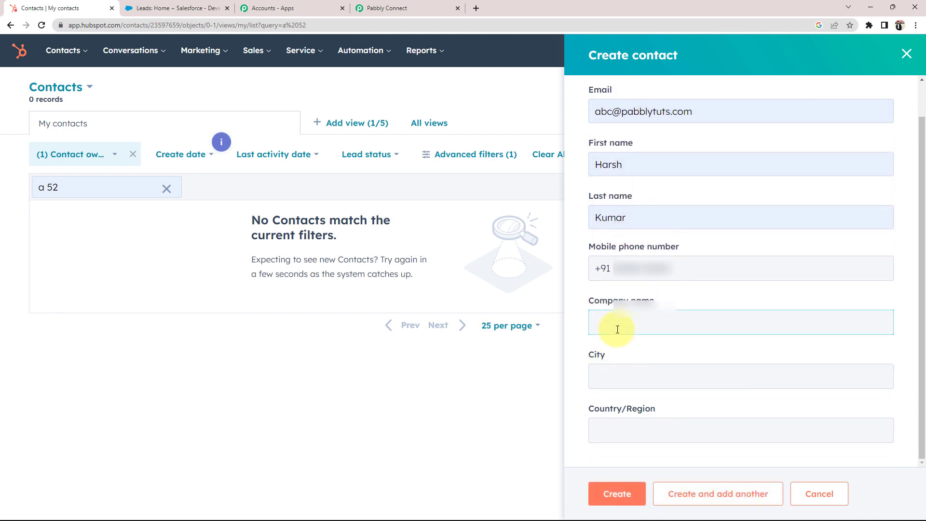
type("Pa")
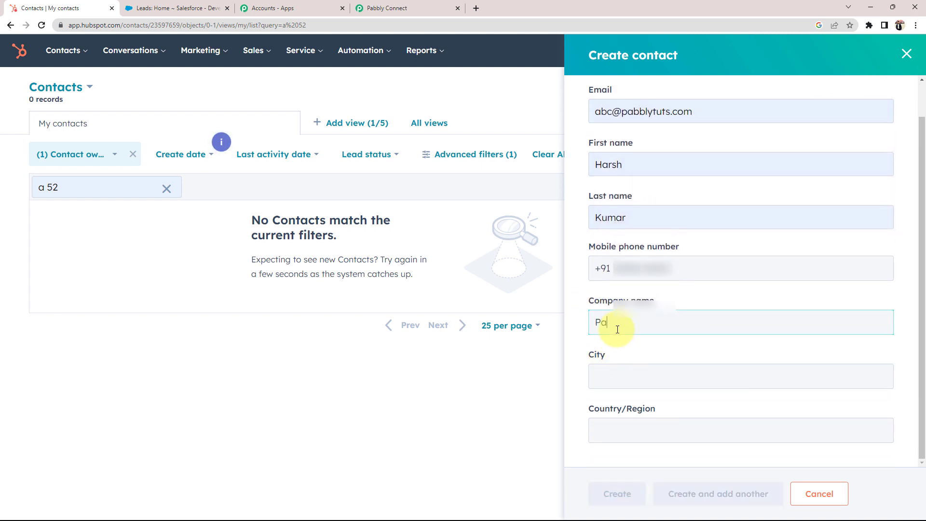
type("bbly")
left_click(617, 370)
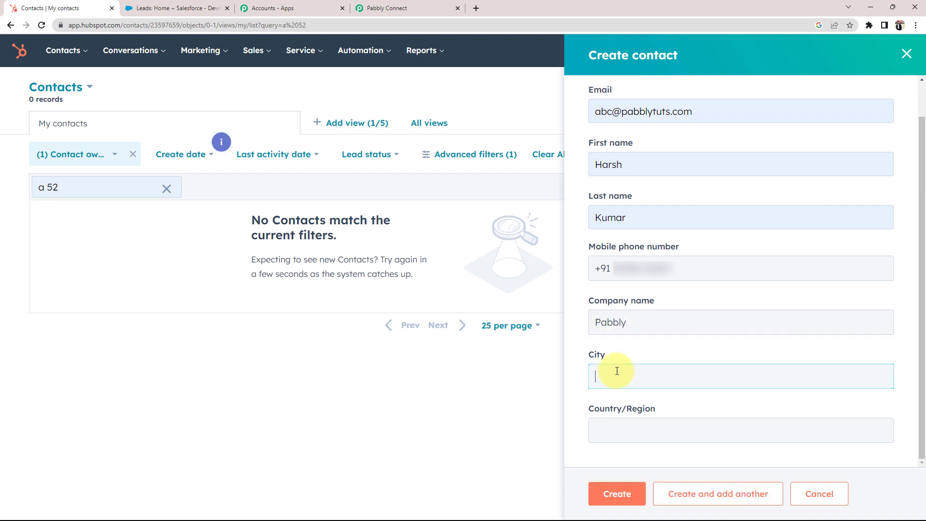
type("I")
type("I")
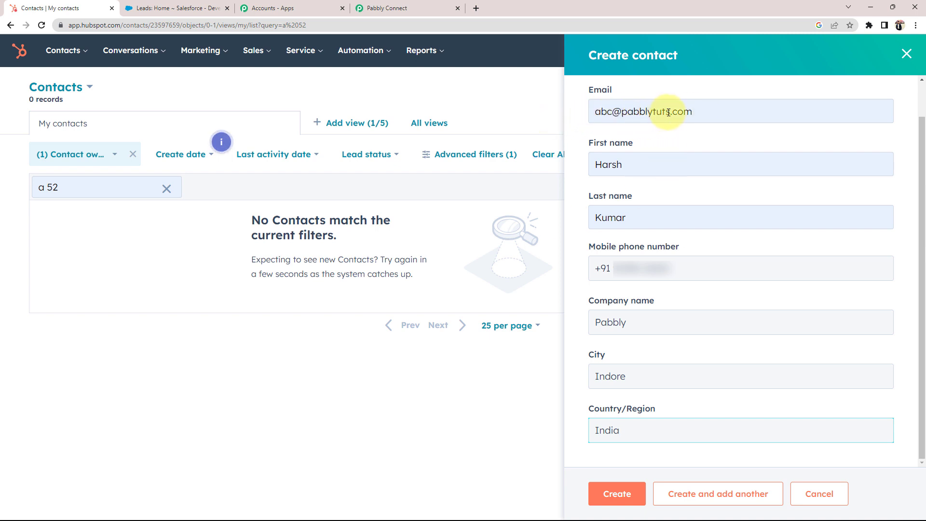
left_click(614, 492)
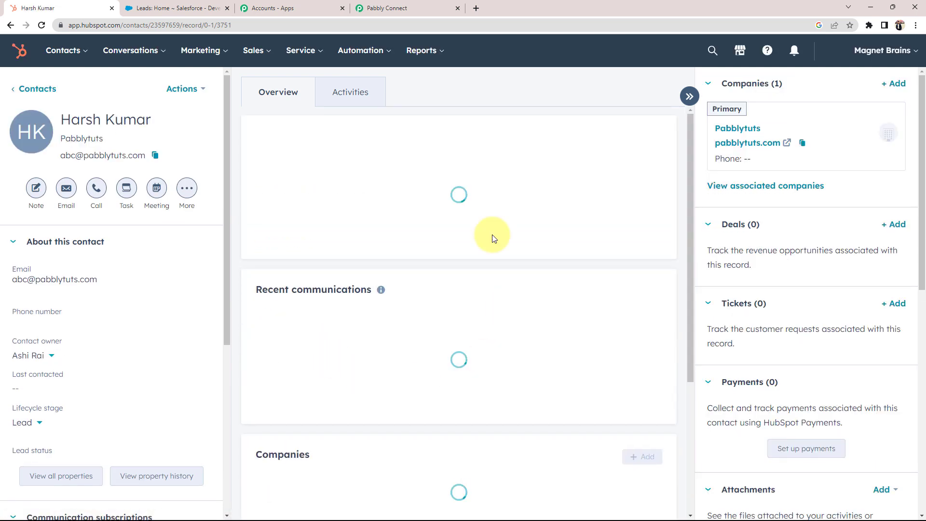
left_click(52, 325)
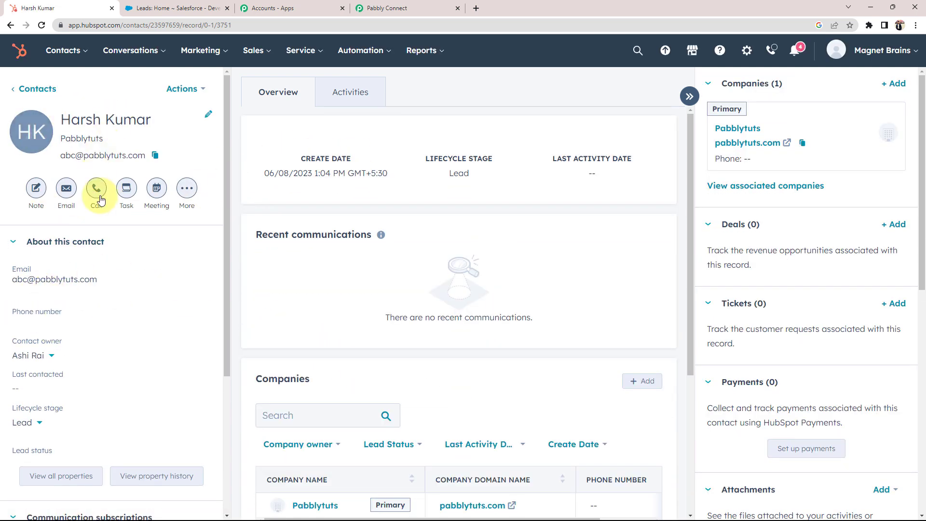
left_click(400, 8)
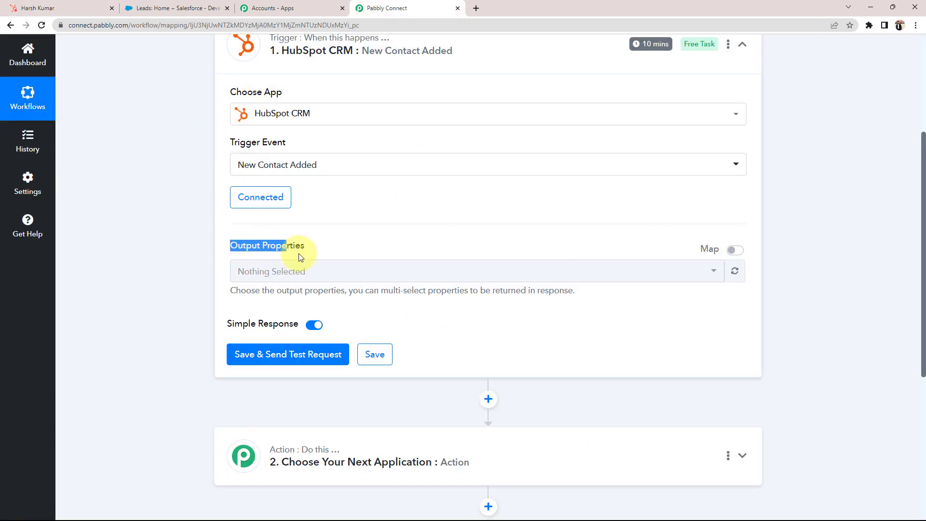
Add First Name and Last Name to the HubSpot trigger's output properties.
left_click(38, 8)
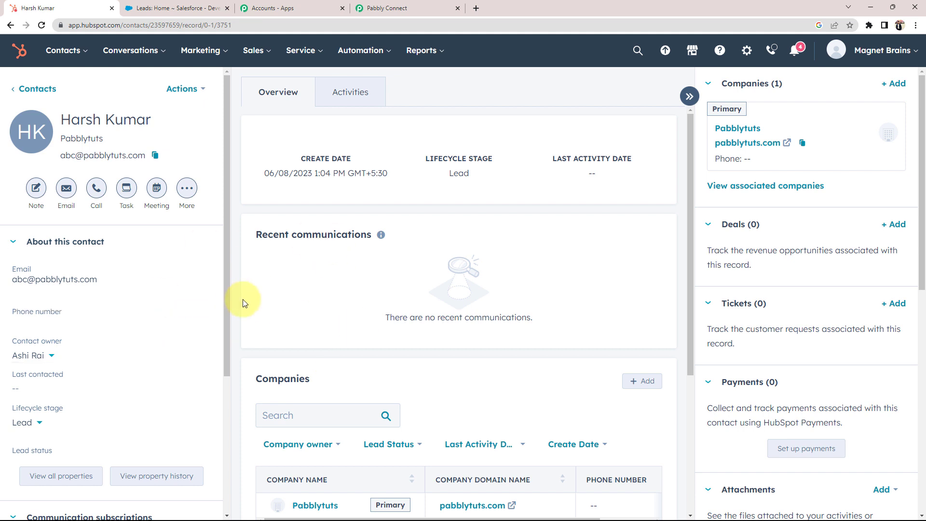
left_click(419, 8)
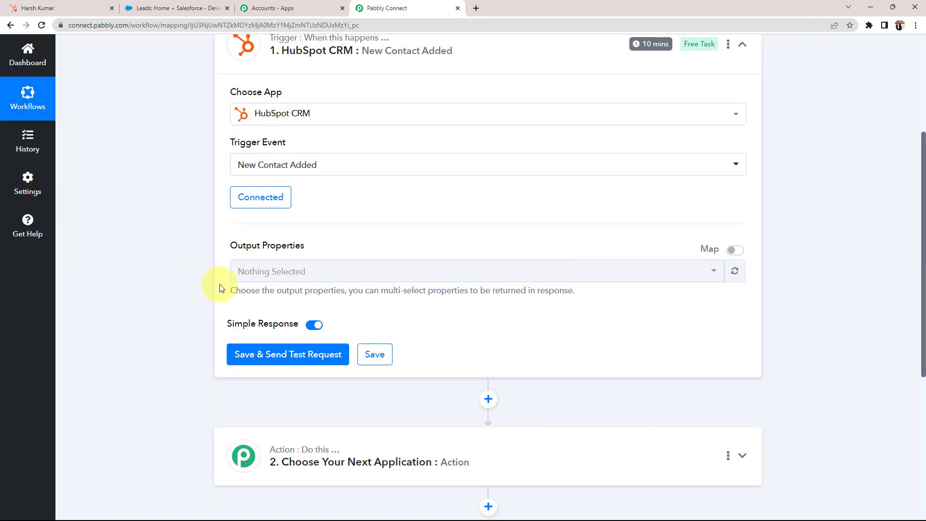
left_click(260, 274)
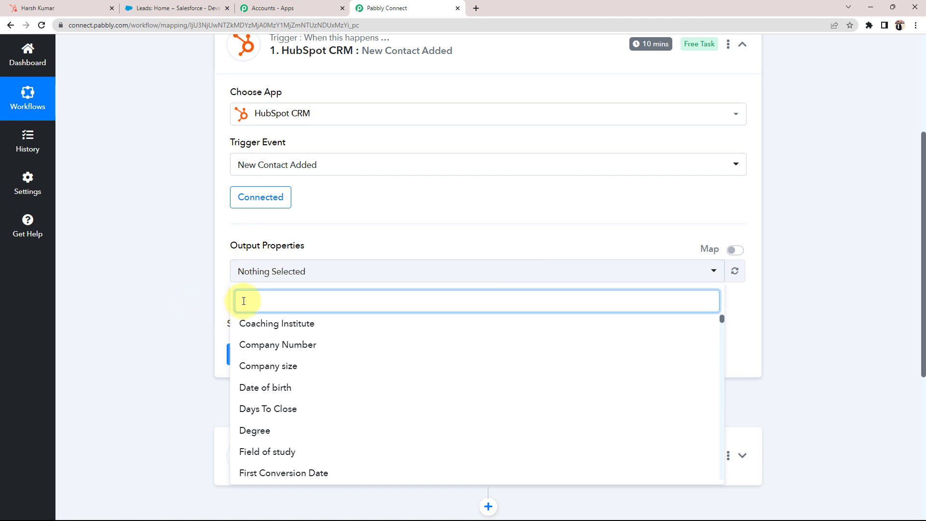
type("First")
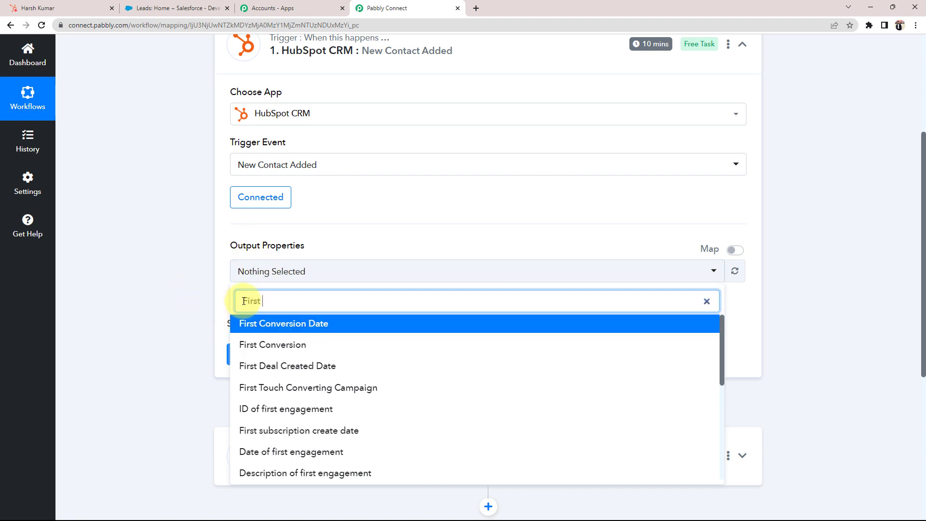
type(" NAM")
left_click(265, 323)
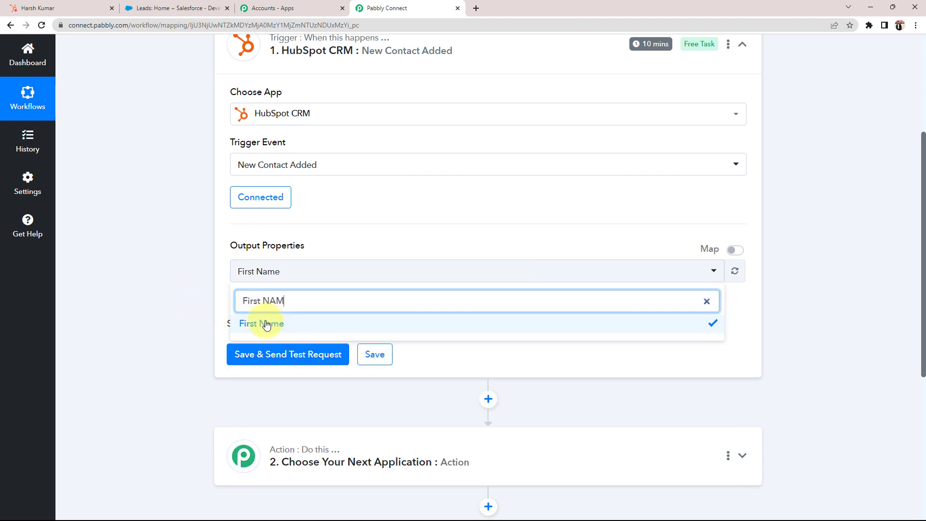
key("BackSpace")
key("BackSpace")
key("BackSpace")
key("BackSpace")
key("BackSpace")
key("BackSpace")
key("BackSpace")
key("BackSpace")
key("BackSpace")
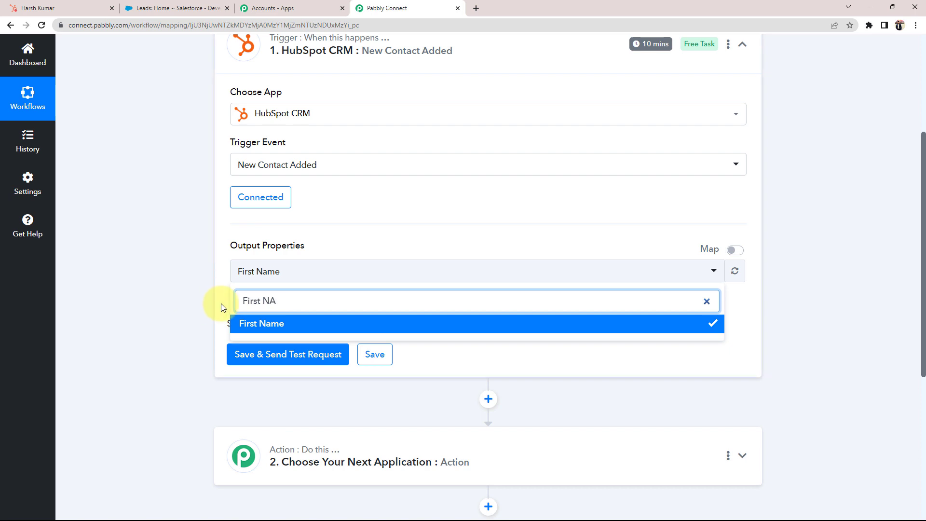
type("last")
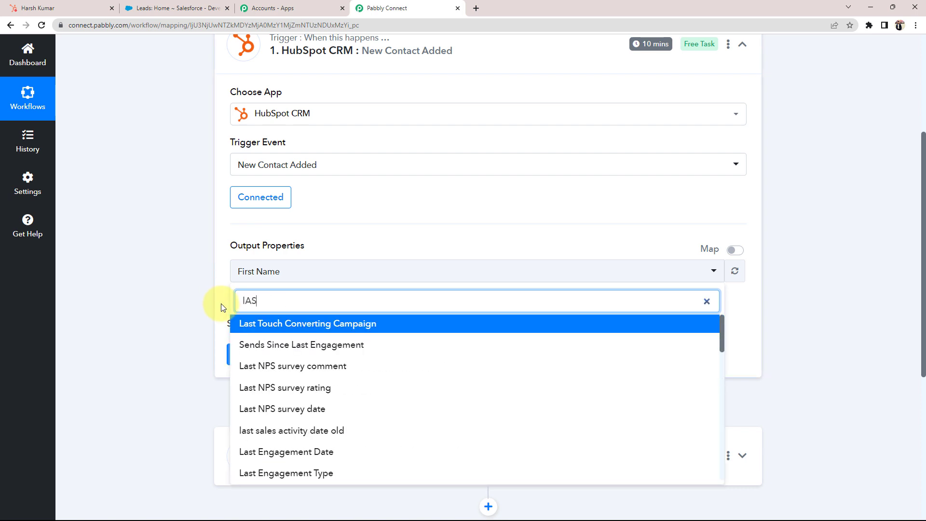
key("BackSpace")
key("BackSpace")
key("BackSpace")
key("BackSpace")
type("La")
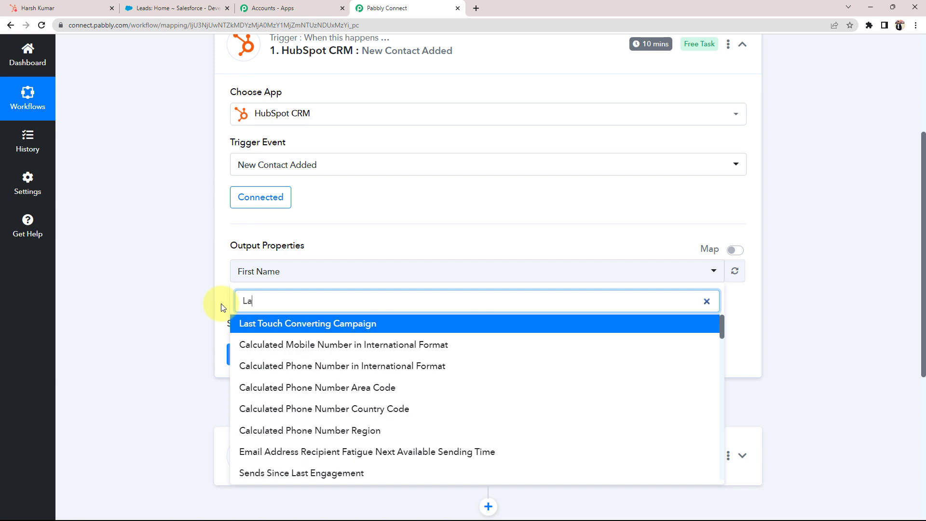
type("st")
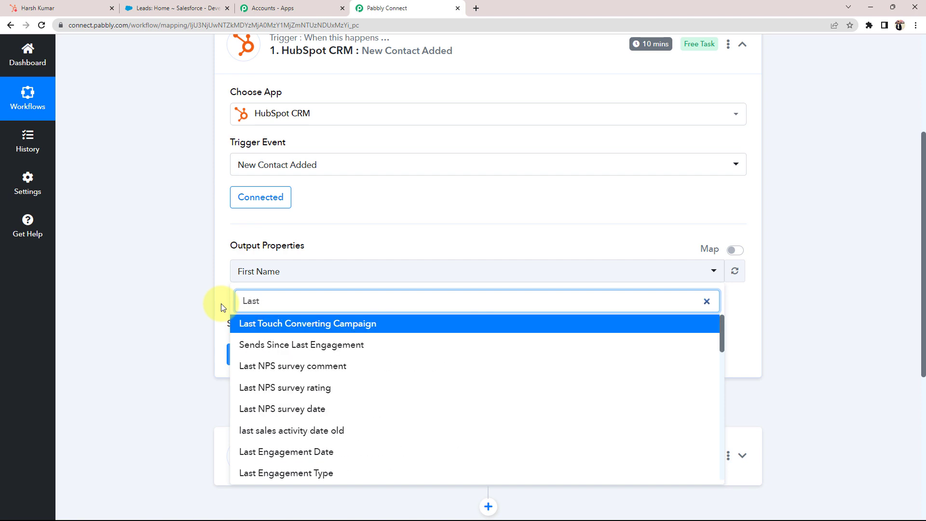
type(" na")
left_click(269, 322)
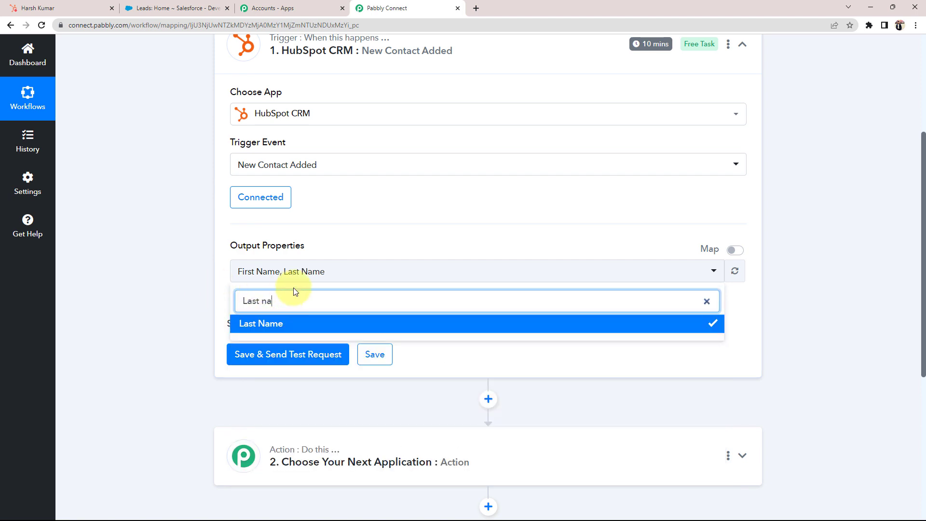
left_click(343, 283)
Add Email, Company Name, City and Country/Region outputs, then save and send a test request.
left_click(344, 283)
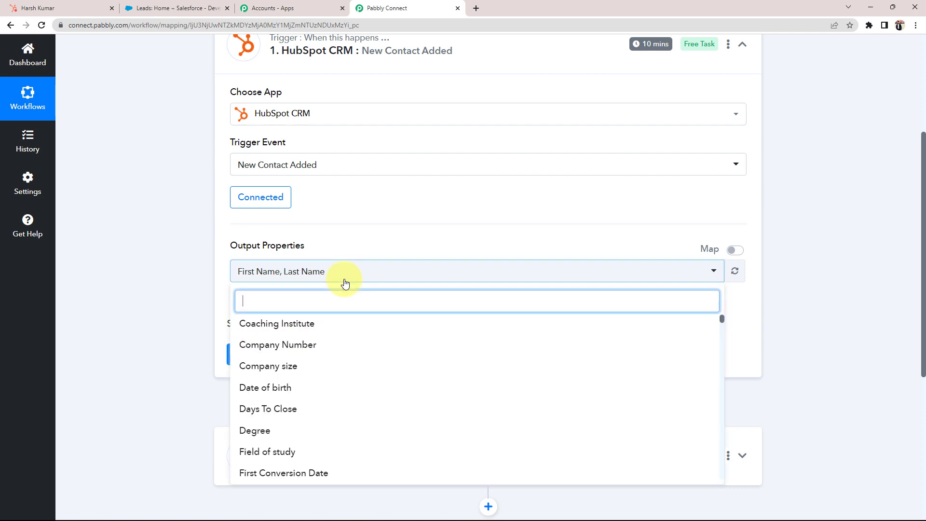
type("E")
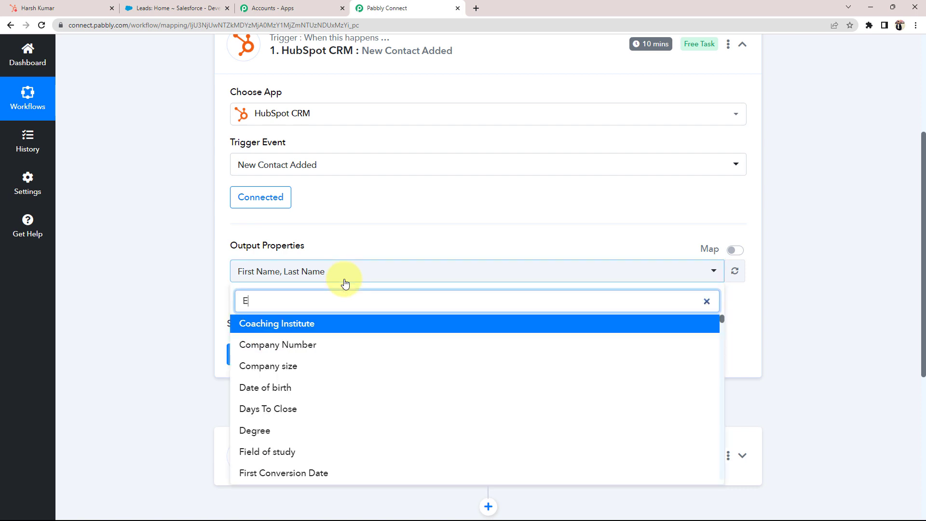
type("mail")
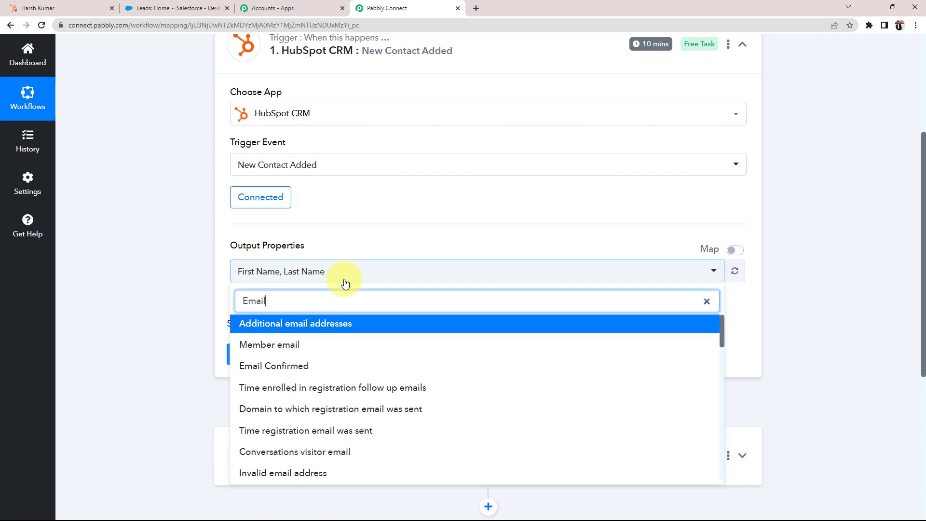
scroll(338, 424, "down", 8)
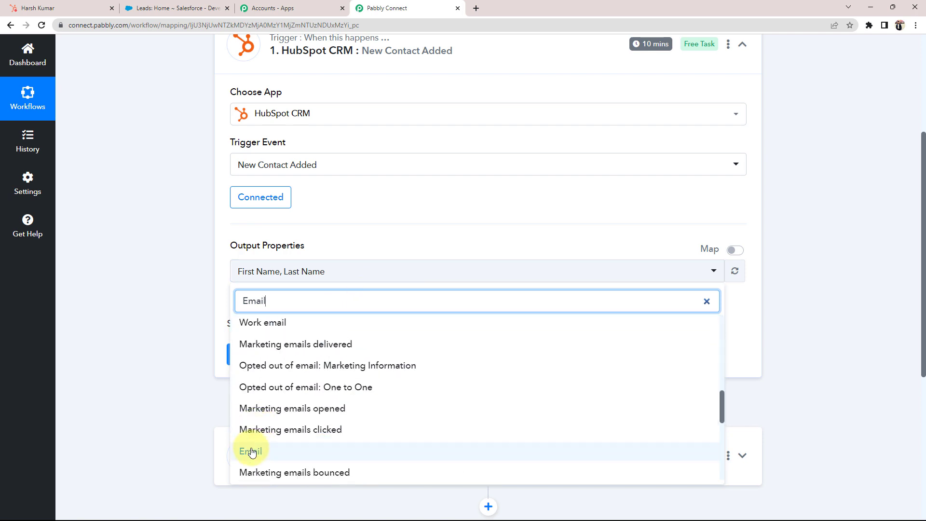
left_click(250, 451)
key("BackSpace")
key("BackSpace")
key("BackSpace")
key("BackSpace")
key("BackSpace")
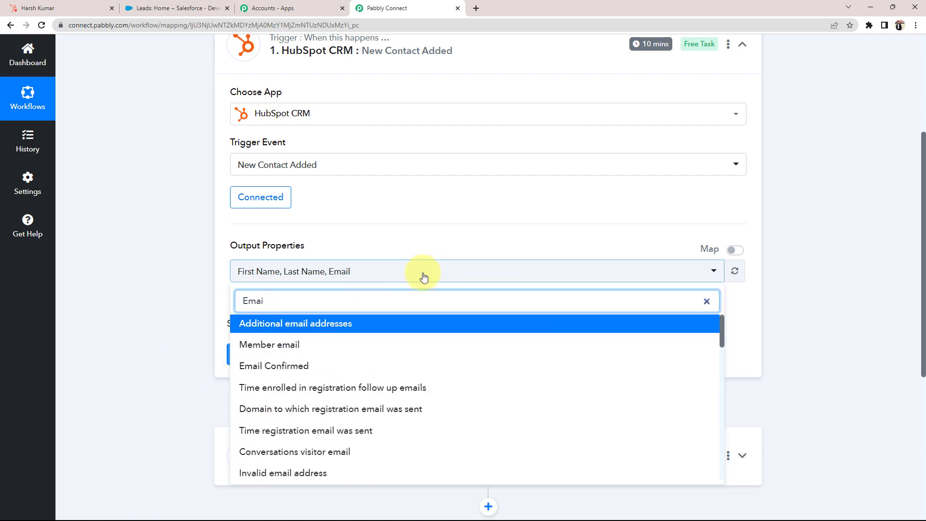
type("Com")
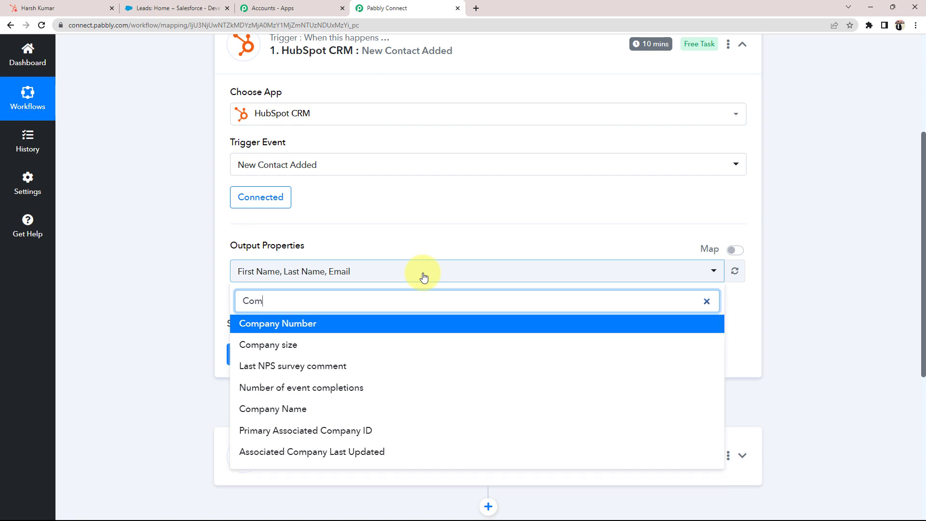
type("pa")
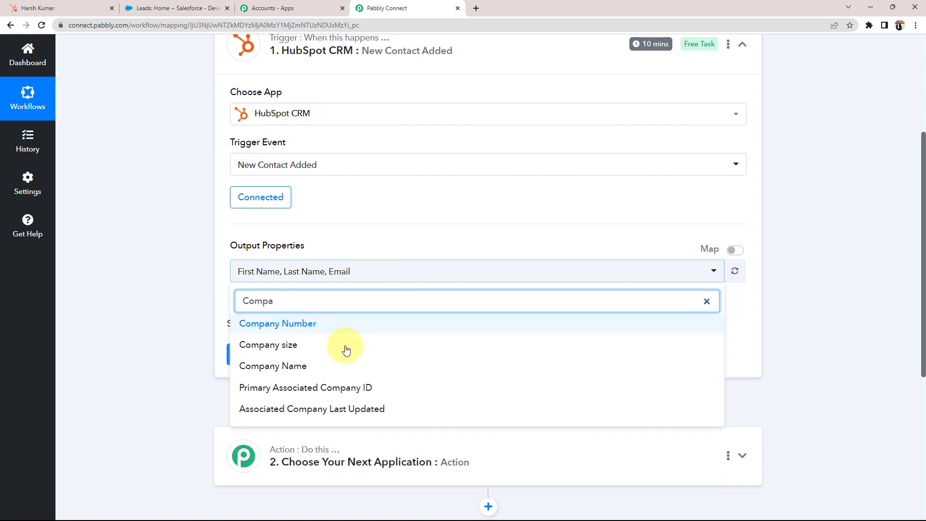
left_click(333, 365)
key("BackSpace")
key("BackSpace")
key("BackSpace")
key("BackSpace")
key("BackSpace")
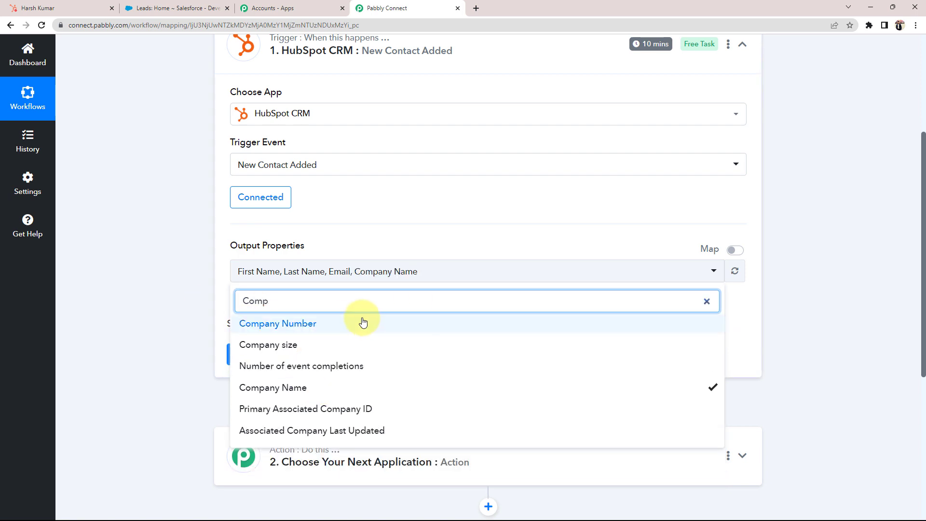
type("city")
key("Return")
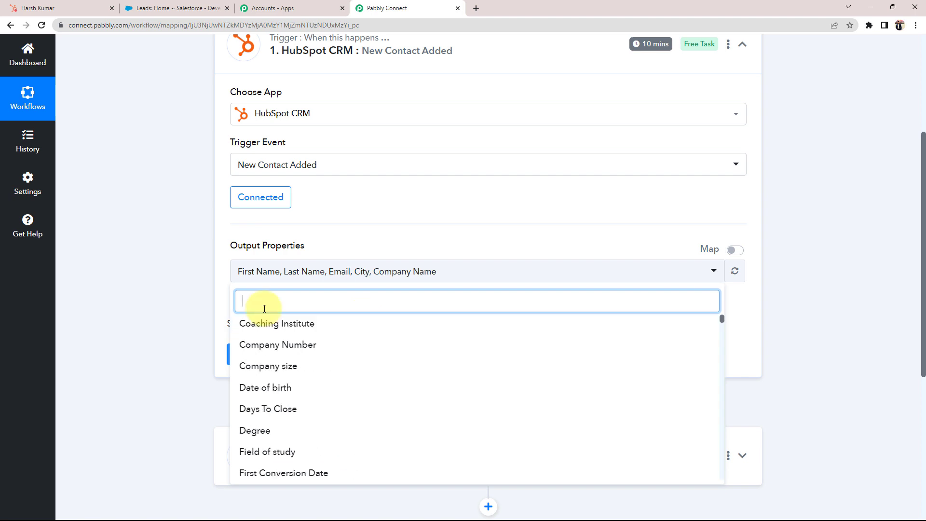
type("Country")
left_click(270, 472)
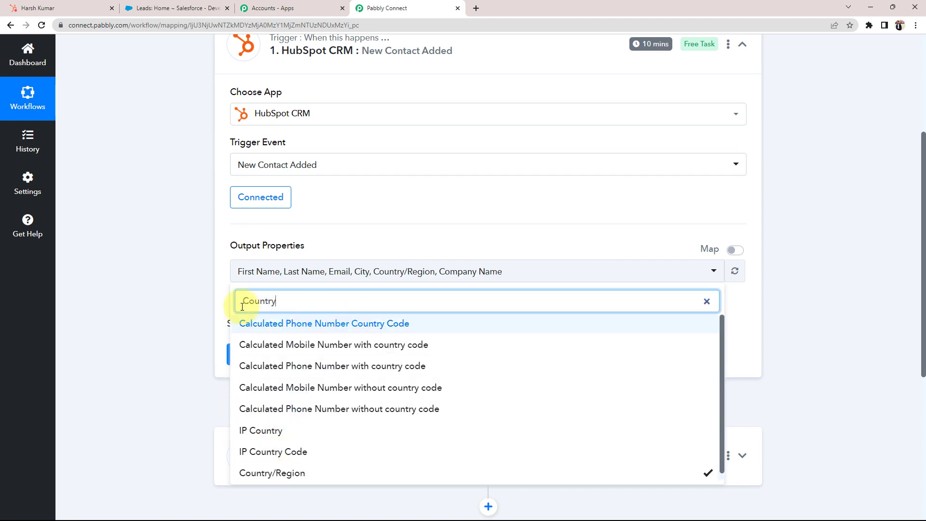
left_click(155, 289)
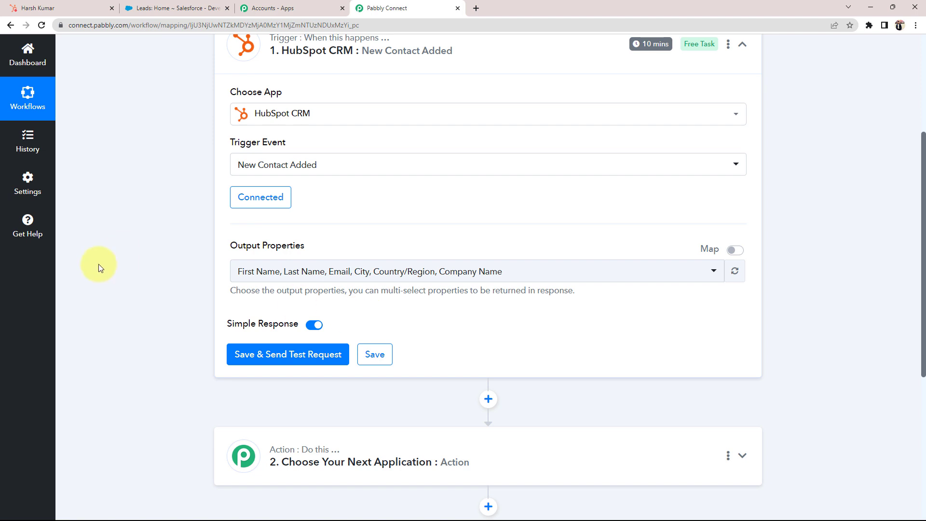
left_click(266, 355)
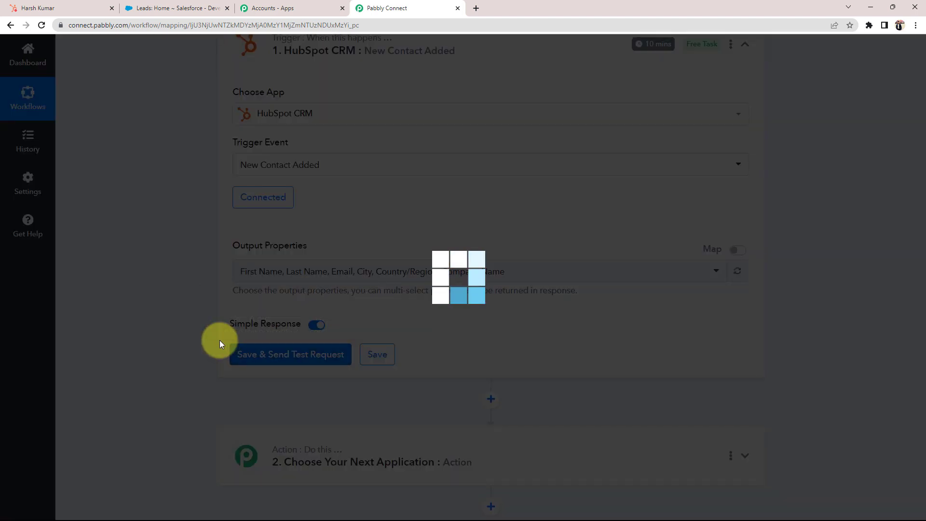
Check the test response's name and email against the HubSpot contact record.
scroll(174, 343, "down", 2)
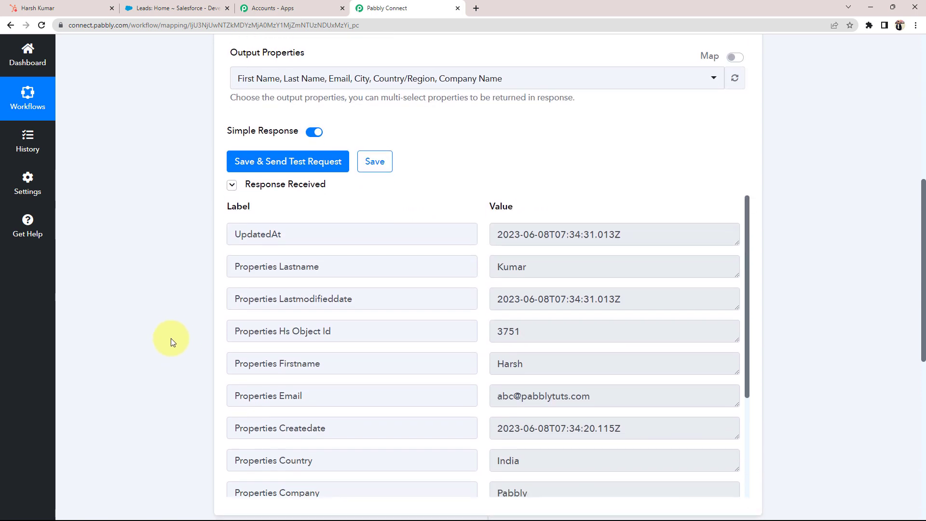
left_click_drag(523, 317, 462, 219)
left_click(156, 332)
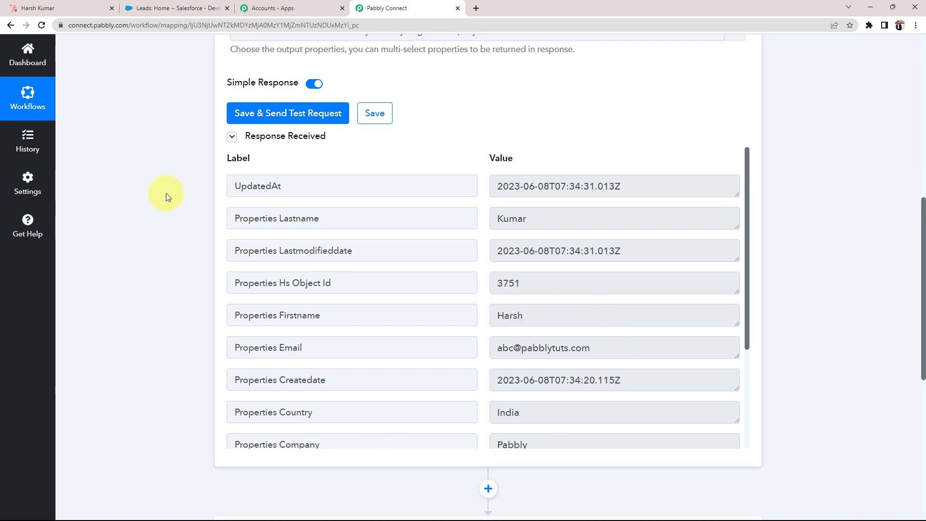
left_click(15, 7)
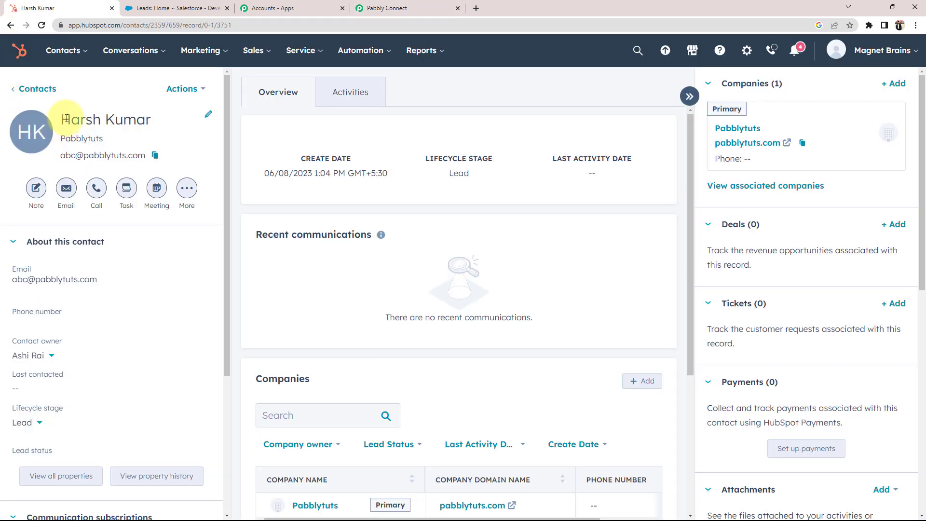
left_click_drag(63, 119, 151, 121)
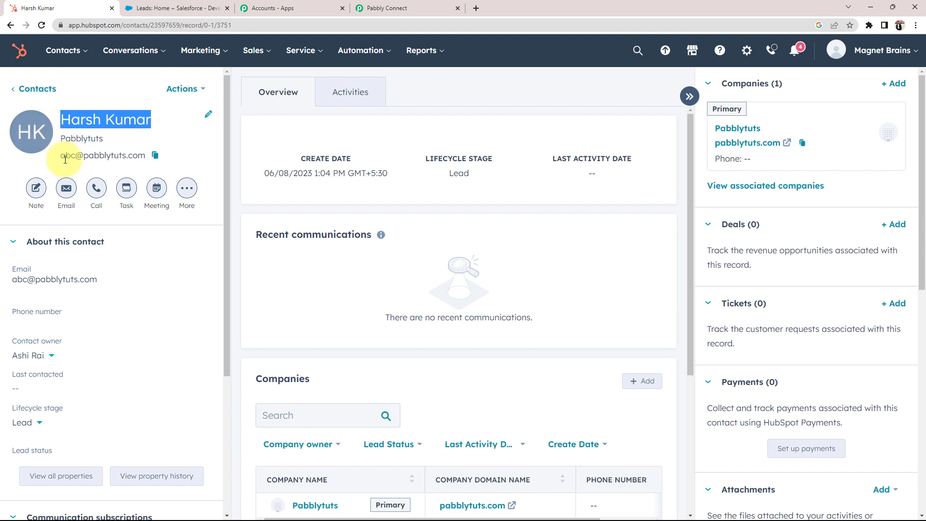
left_click_drag(62, 157, 148, 155)
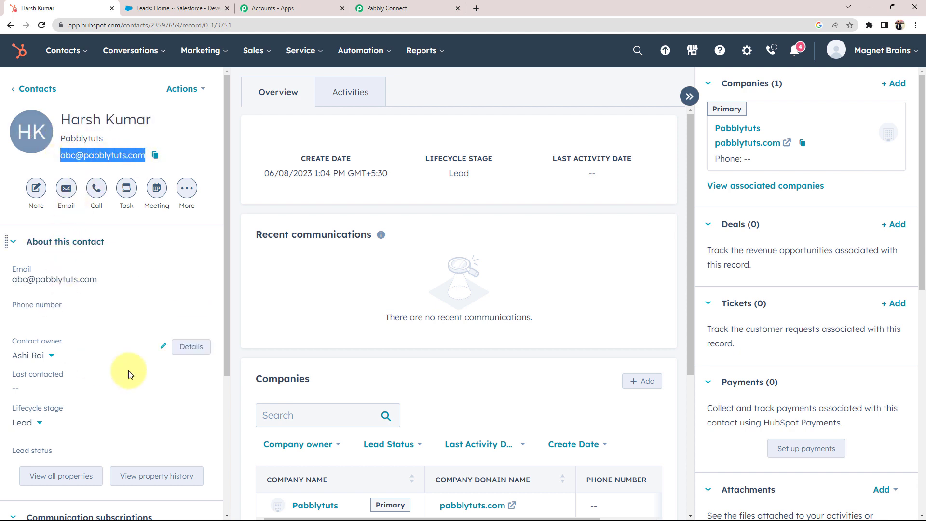
left_click(405, 8)
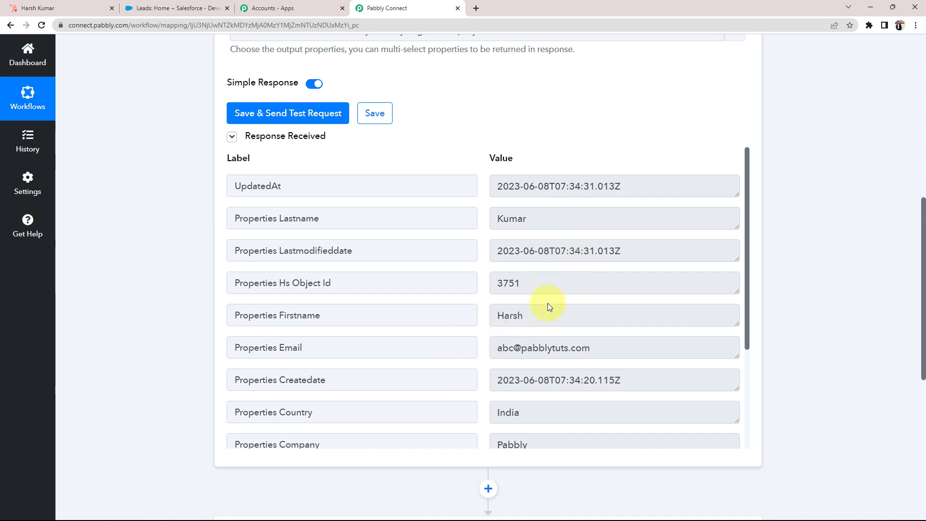
left_click(548, 318)
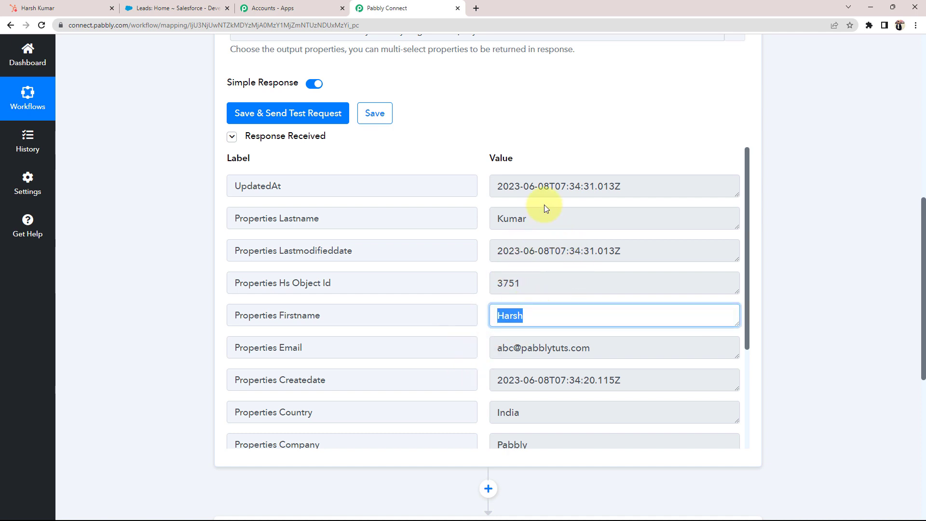
left_click(534, 221)
left_click(598, 348)
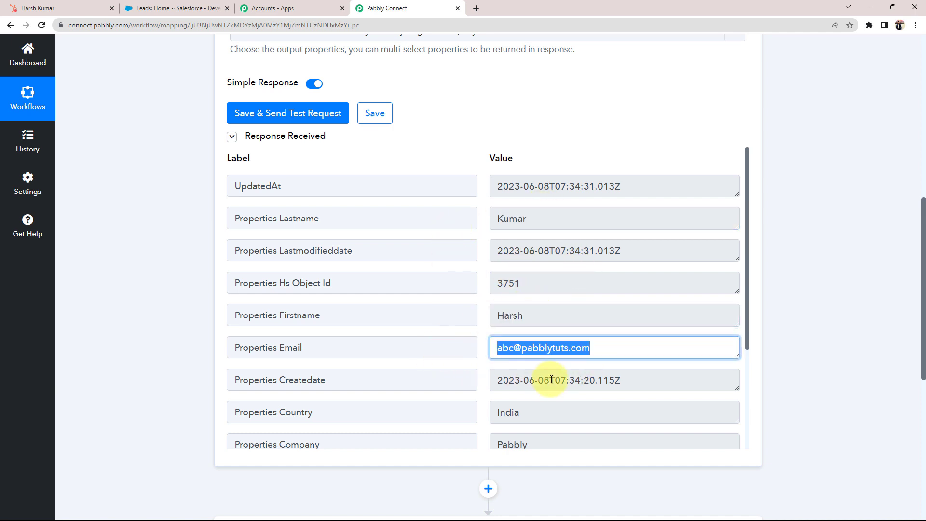
scroll(537, 316, "down", 2)
left_click(537, 317)
left_click(543, 347)
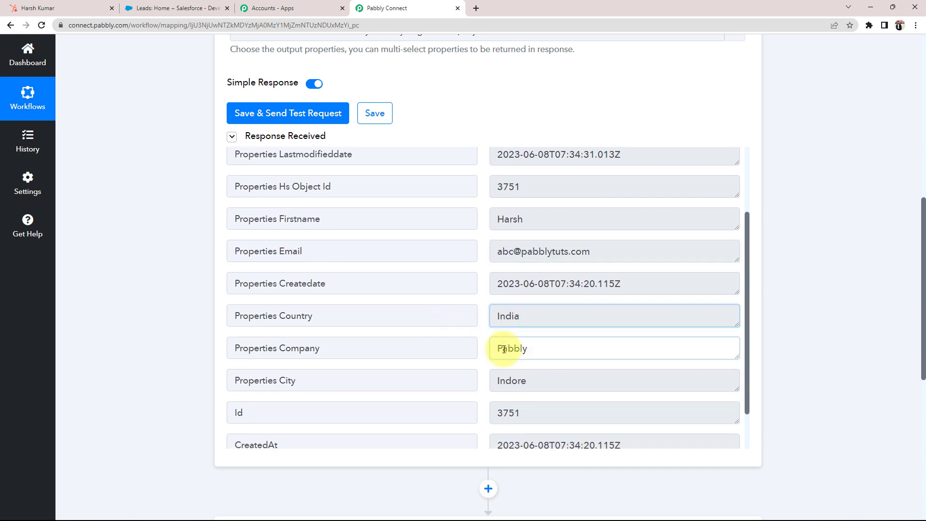
left_click(541, 381)
scroll(516, 409, "down", 2)
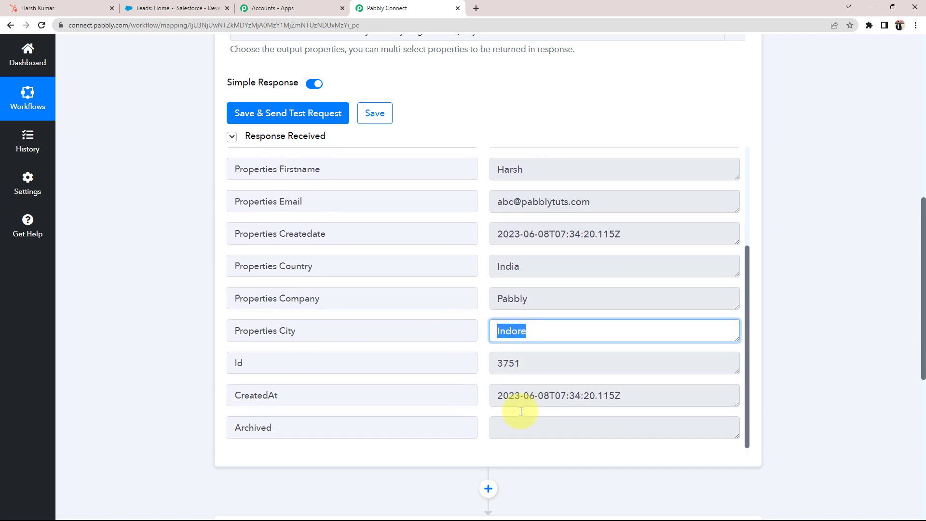
left_click(160, 378)
scroll(130, 383, "up", 6)
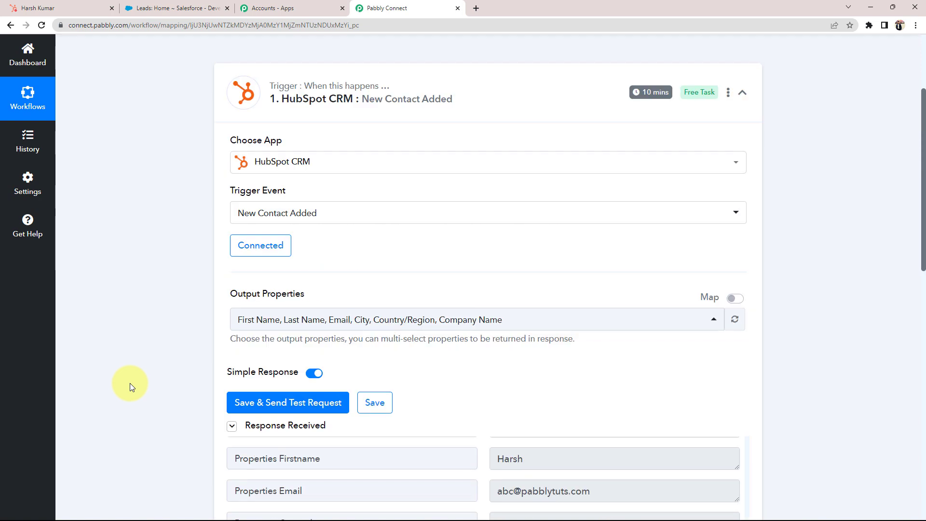
scroll(129, 383, "up", 3)
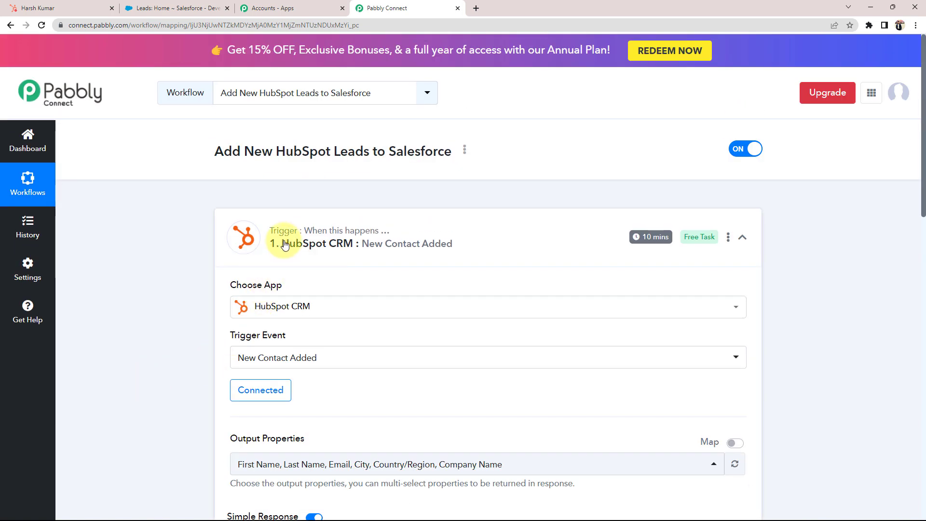
Collapse the HubSpot CRM New Contact Added trigger card to reveal the empty action step.
left_click(293, 253)
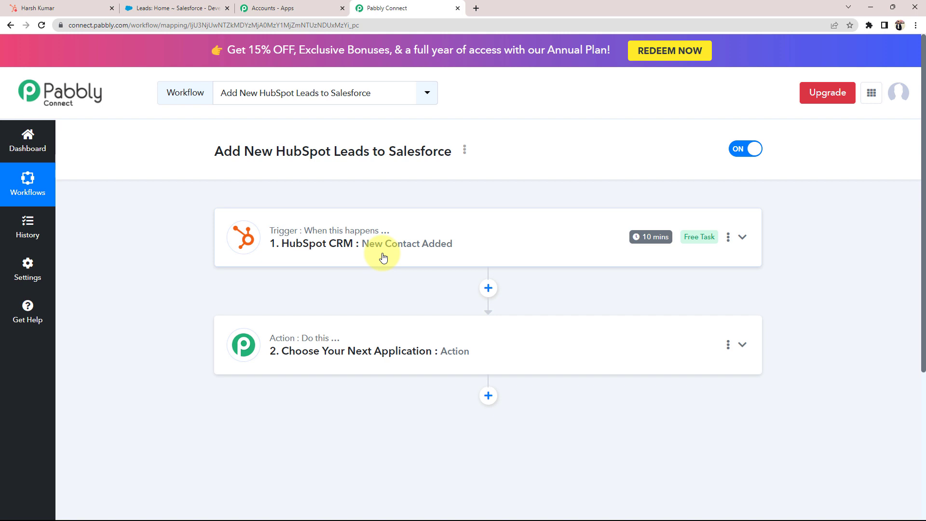
mouse_move(659, 246)
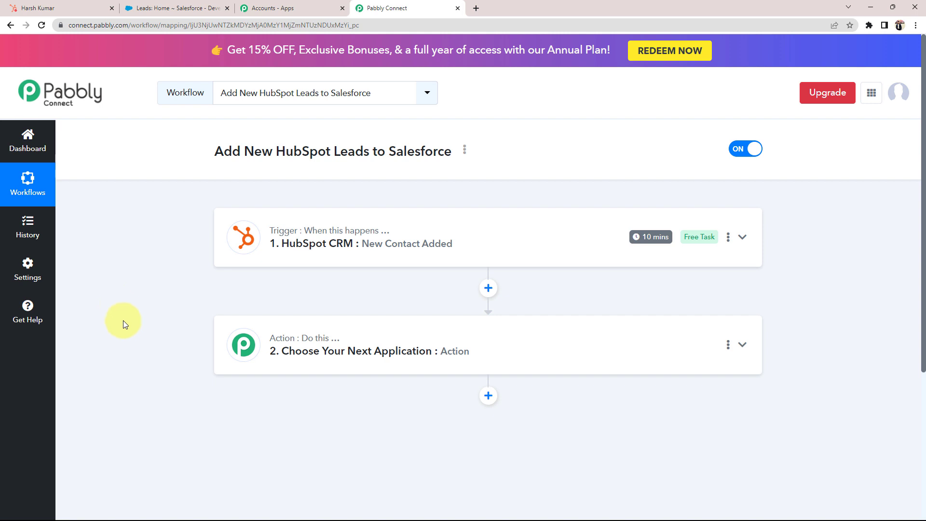
scroll(125, 328, "down", 1)
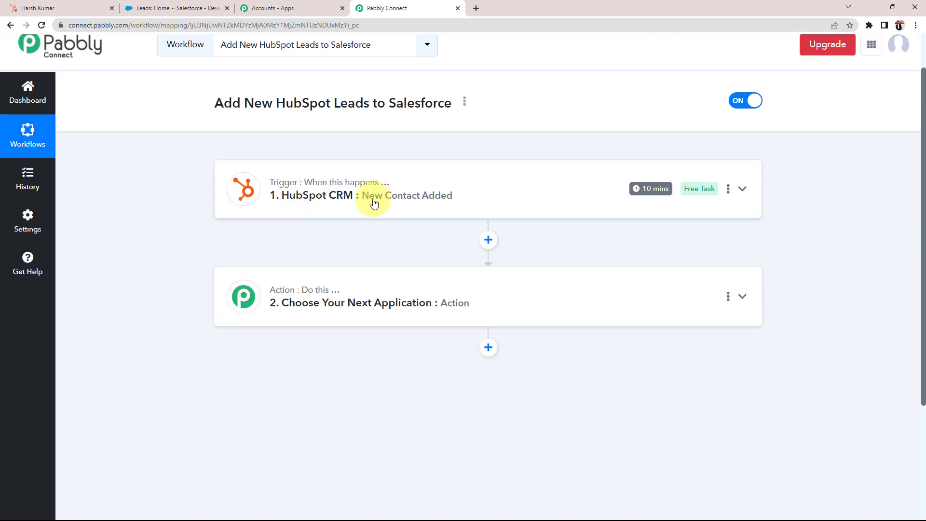
Set the action app to Salesforce with the Create Lead event.
left_click(294, 291)
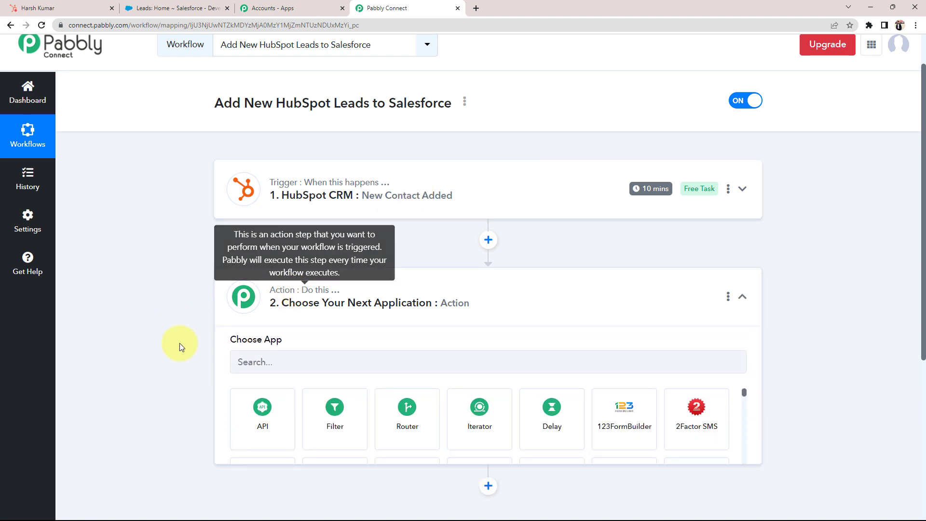
left_click(265, 365)
type("sa")
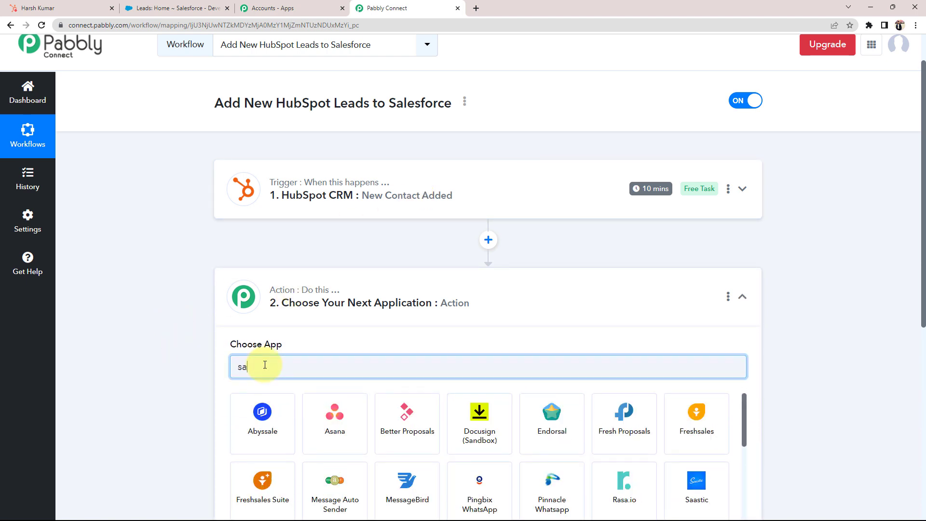
type("lesfo")
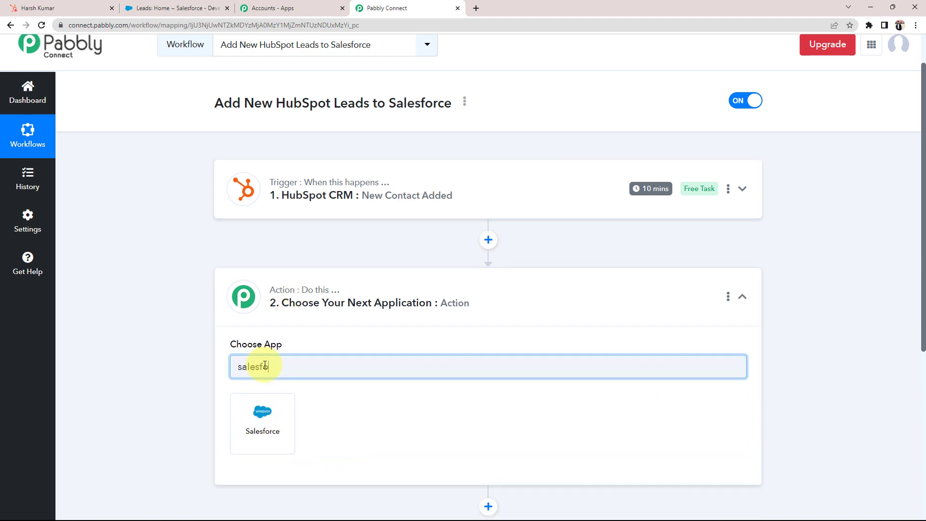
left_click(270, 420)
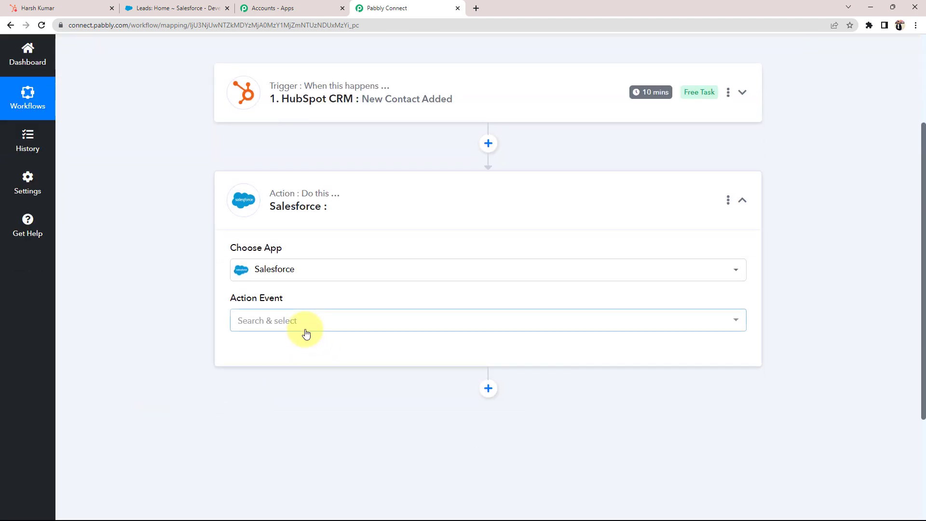
left_click(306, 332)
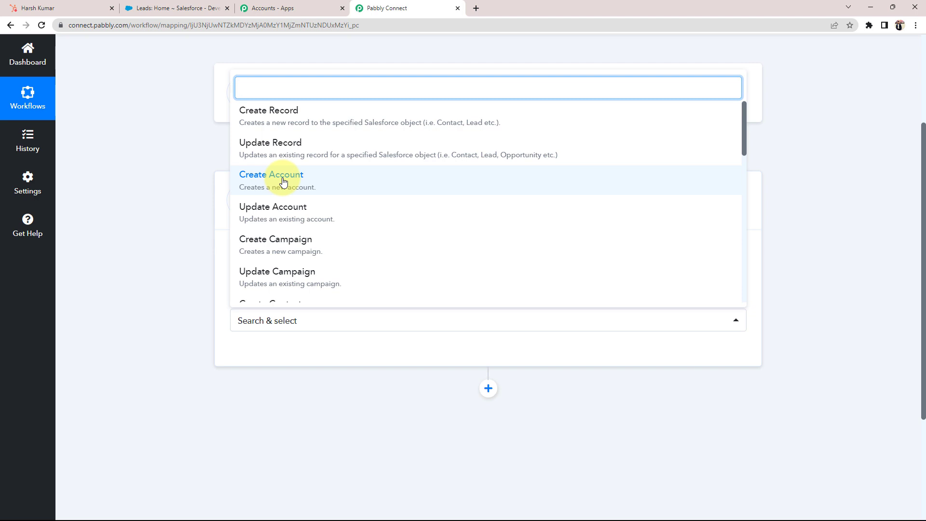
scroll(283, 182, "down", 3)
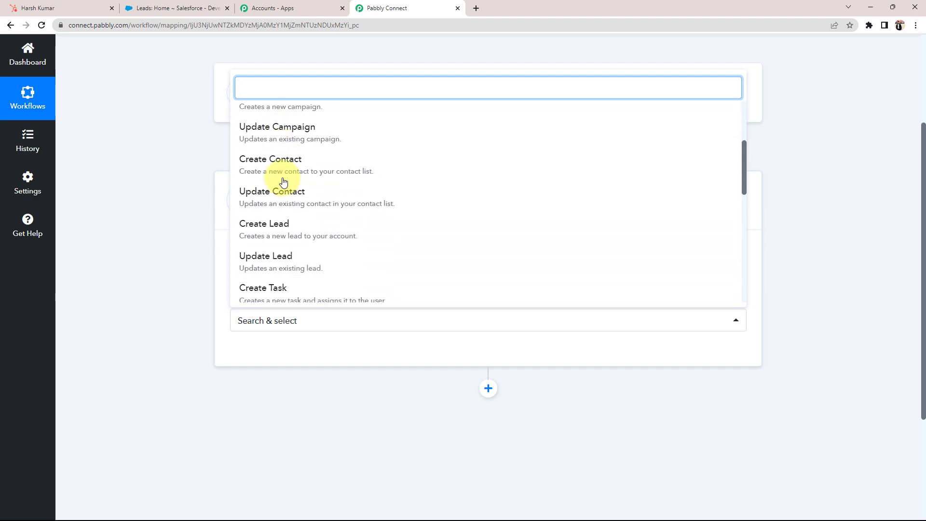
left_click(272, 228)
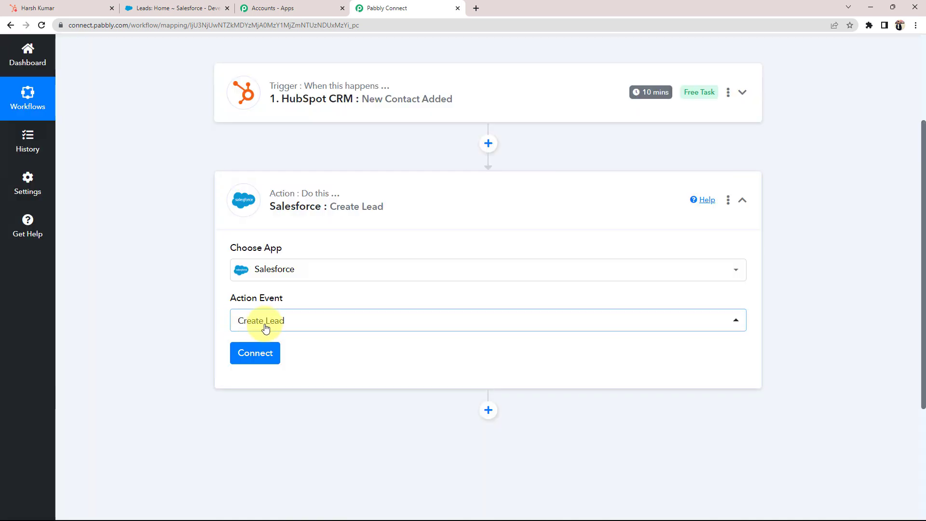
left_click(241, 355)
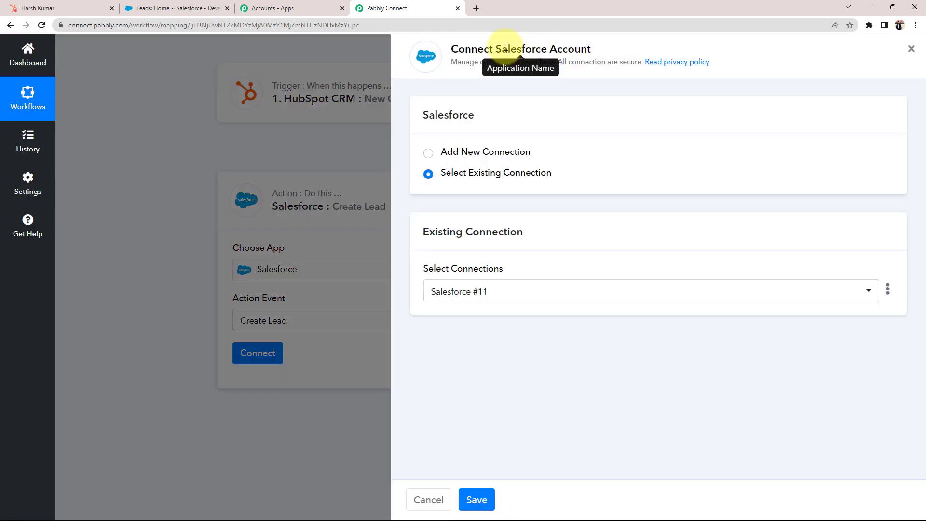
Add and authorize a new Salesforce connection so Create Lead fields like Last Name appear.
left_click_drag(501, 48, 617, 53)
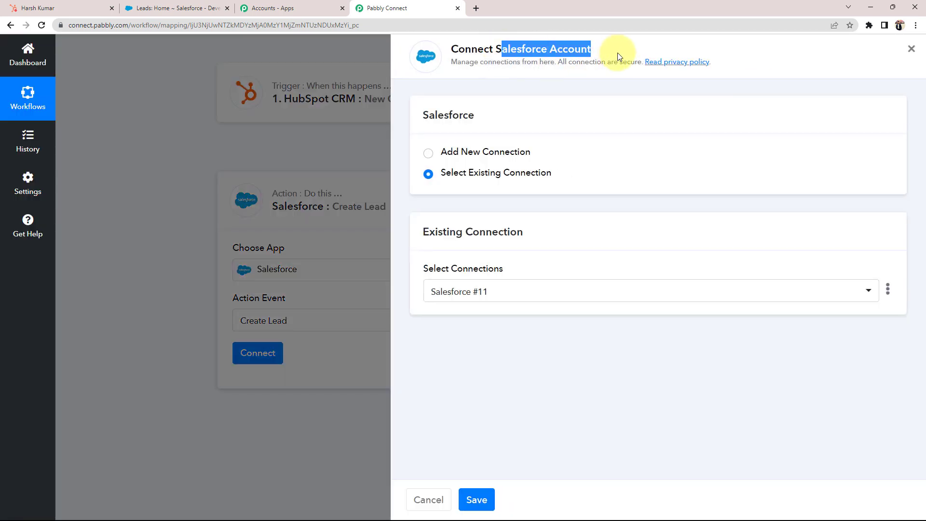
left_click(428, 153)
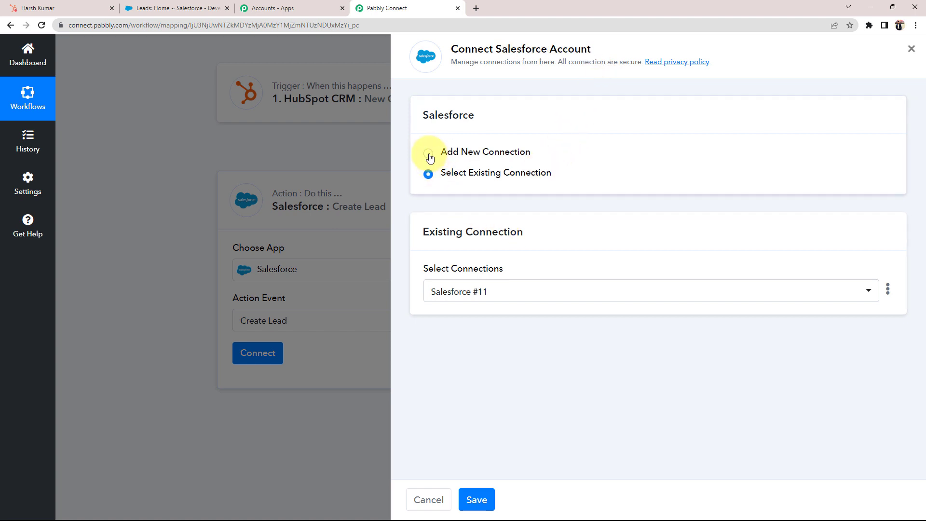
left_click(462, 284)
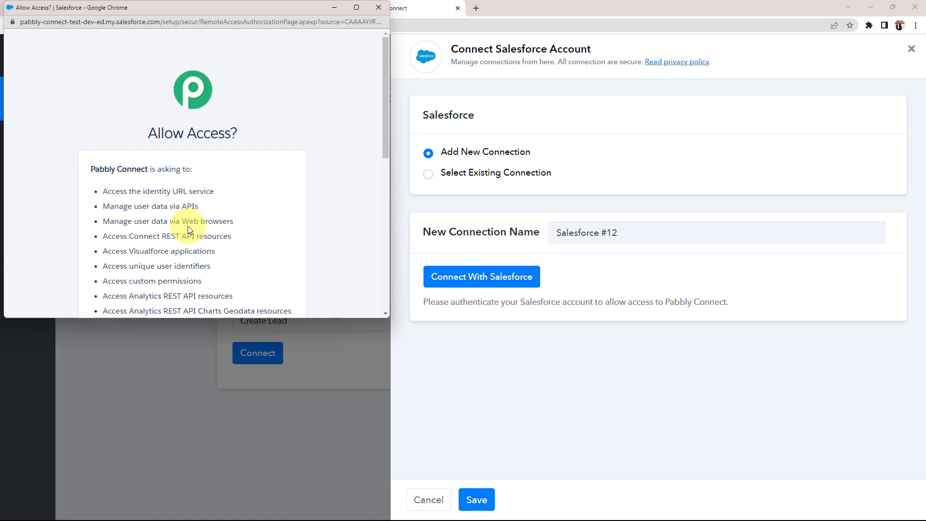
scroll(187, 225, "down", 10)
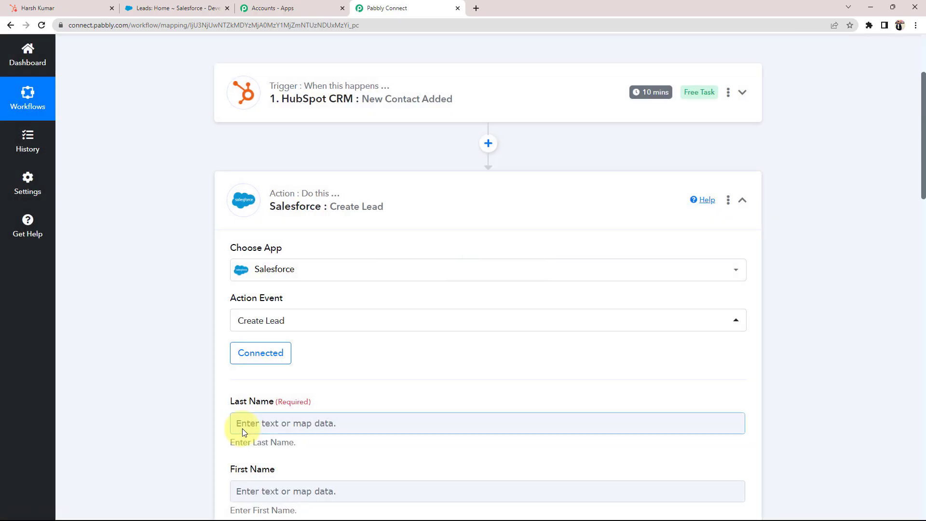
Review the empty Last Name, Company, Phone, Email and Website fields, then view the HubSpot contact.
scroll(149, 399, "down", 5)
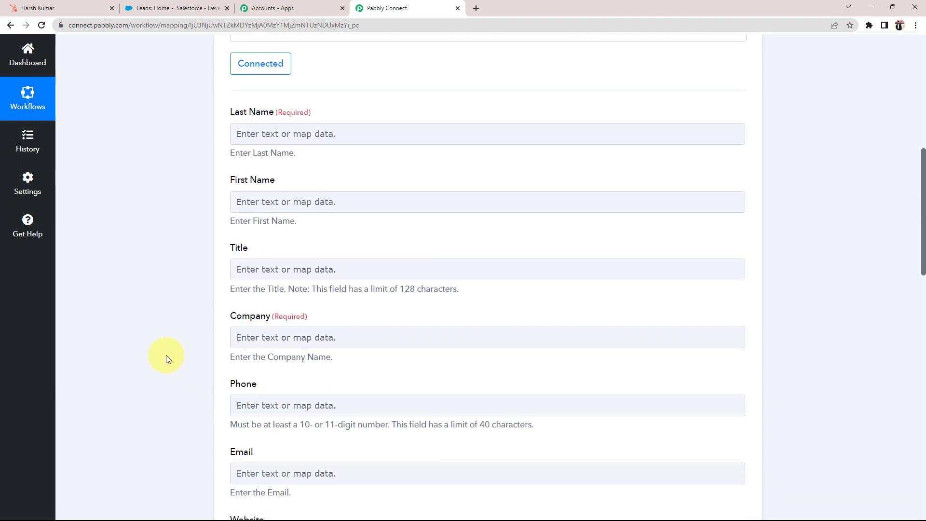
scroll(175, 390, "down", 1)
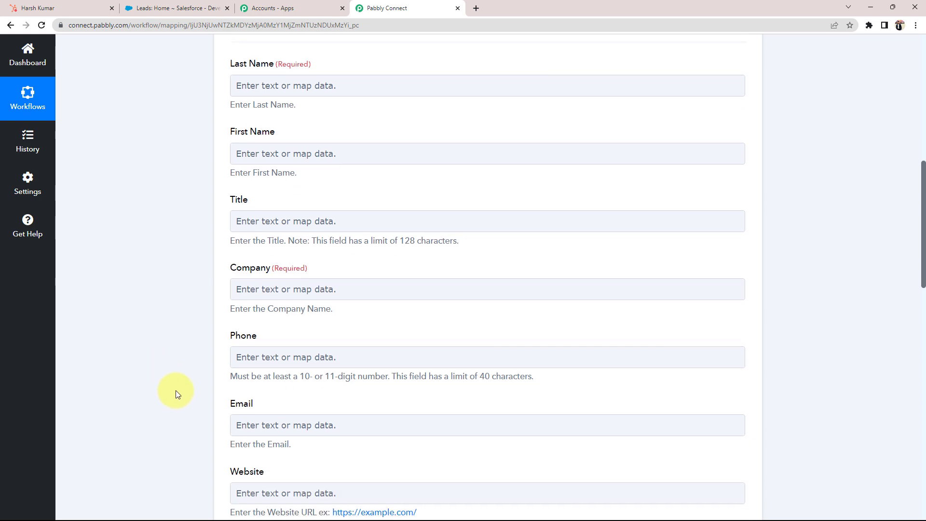
scroll(175, 390, "up", 1)
left_click_drag(239, 112, 257, 114)
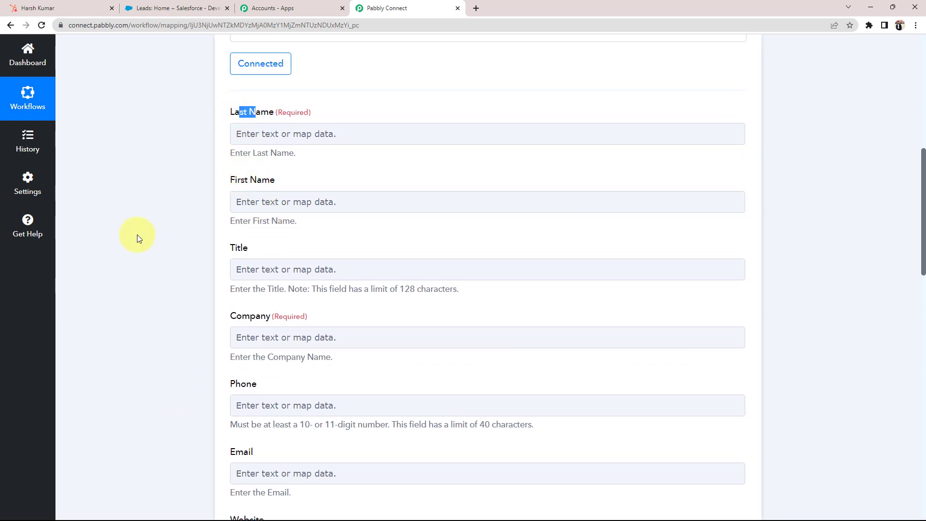
scroll(108, 421, "down", 2)
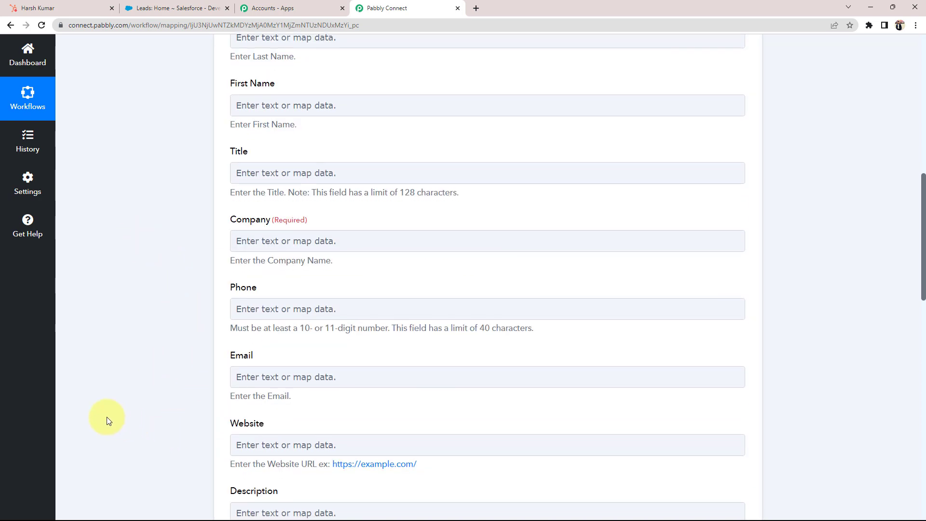
scroll(109, 421, "up", 3)
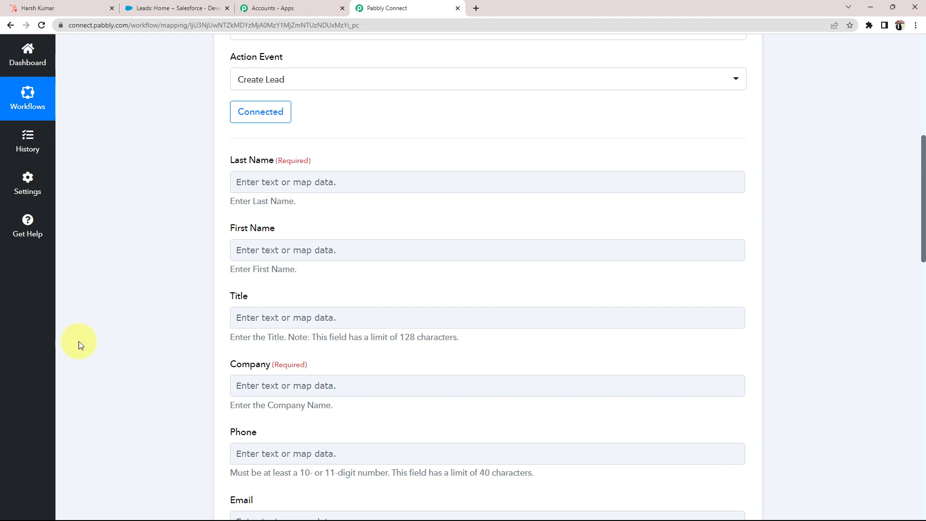
left_click(34, 8)
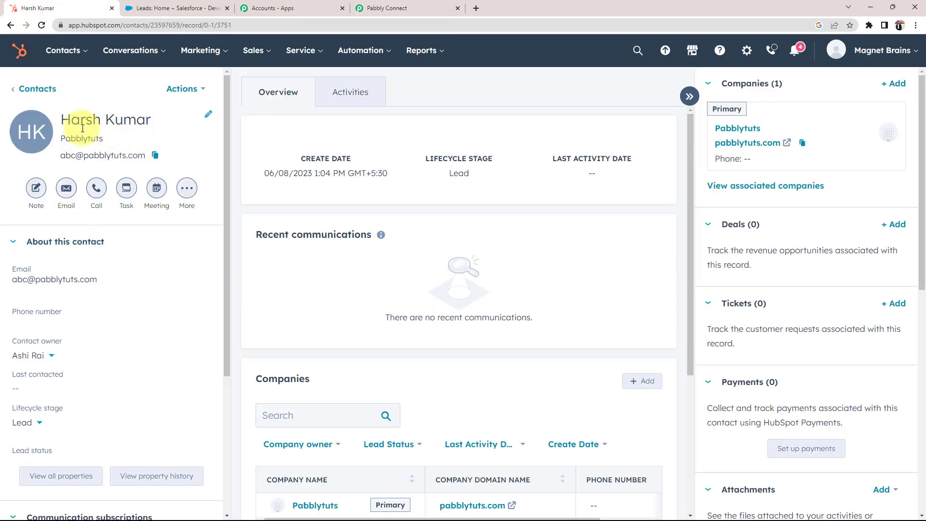
Check the HubSpot contact's full name against the Salesforce leads list.
left_click_drag(61, 119, 152, 115)
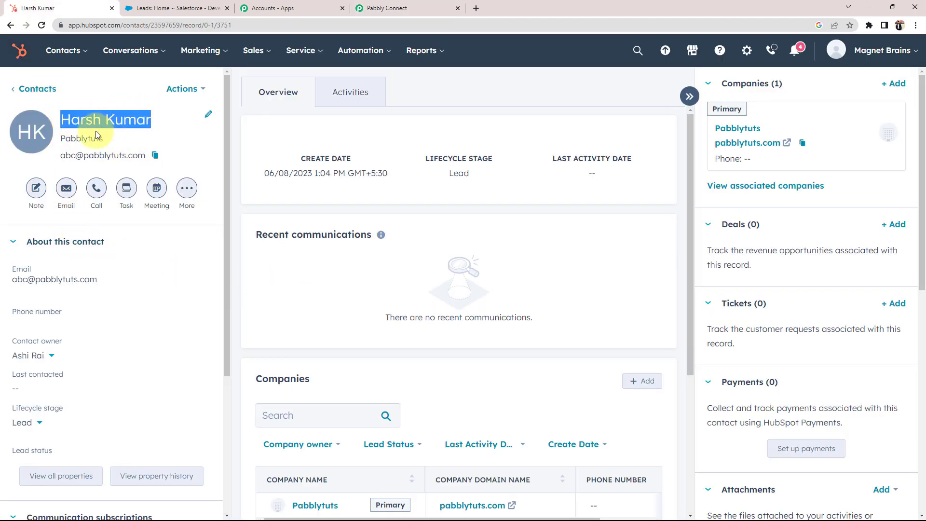
left_click(301, 285)
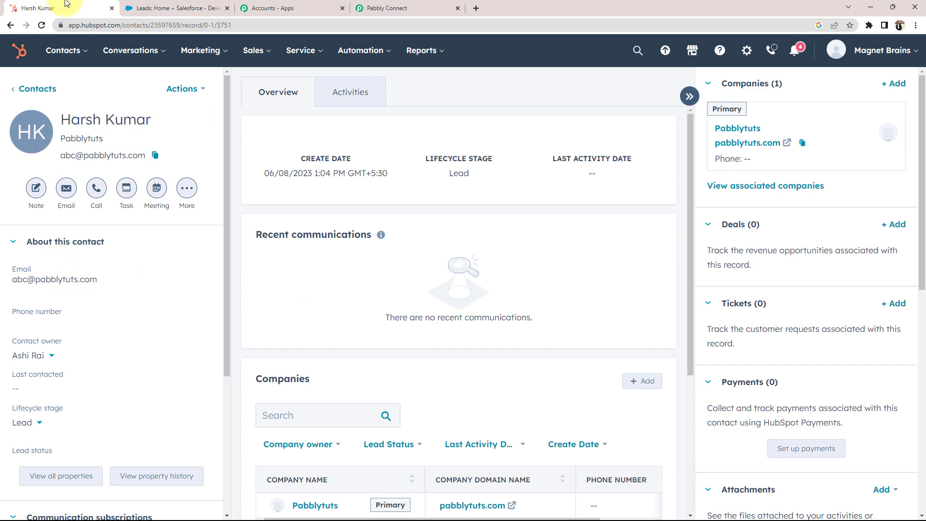
left_click(160, 8)
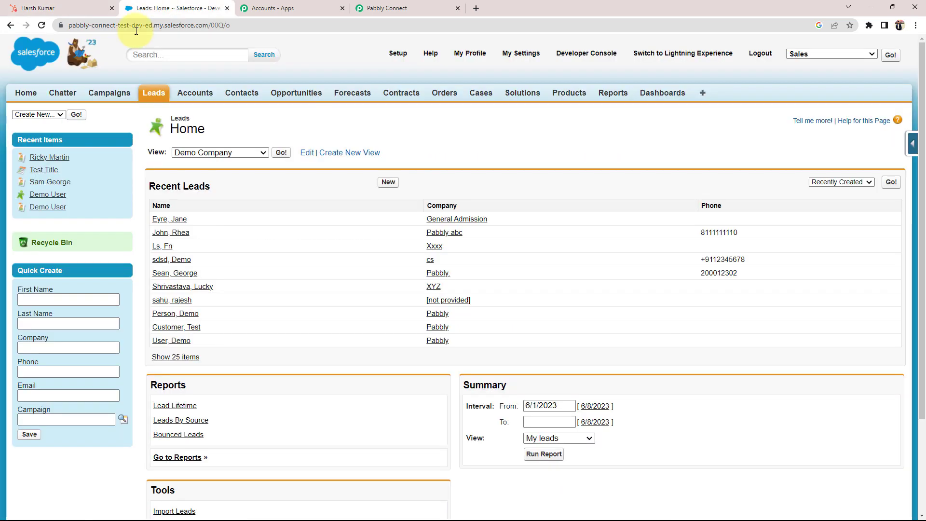
left_click(400, 6)
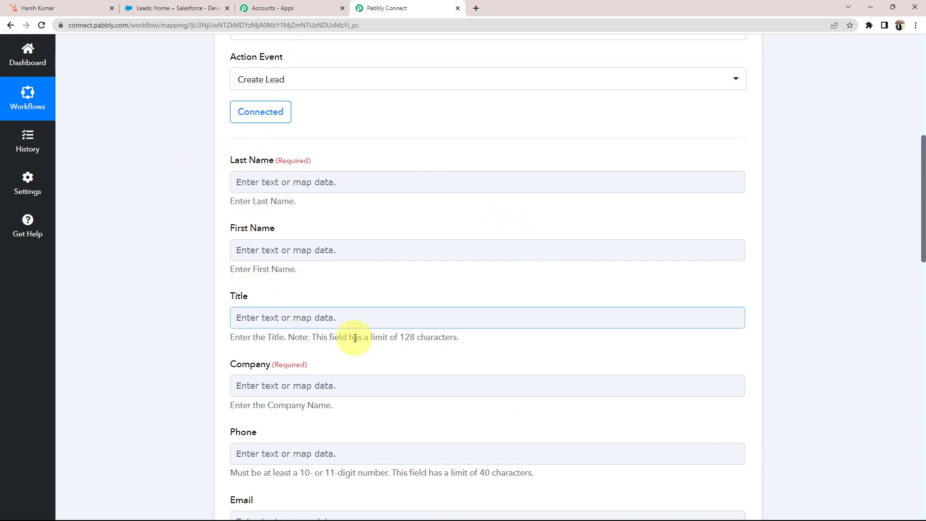
Recheck the contact name and Salesforce recent leads, then return to the workflow's top.
left_click(68, 9)
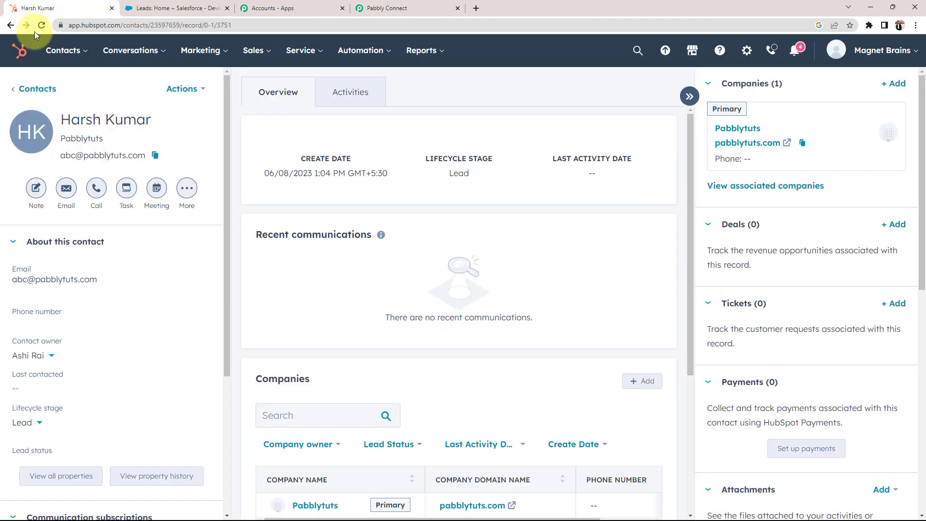
left_click_drag(61, 119, 153, 121)
left_click(424, 8)
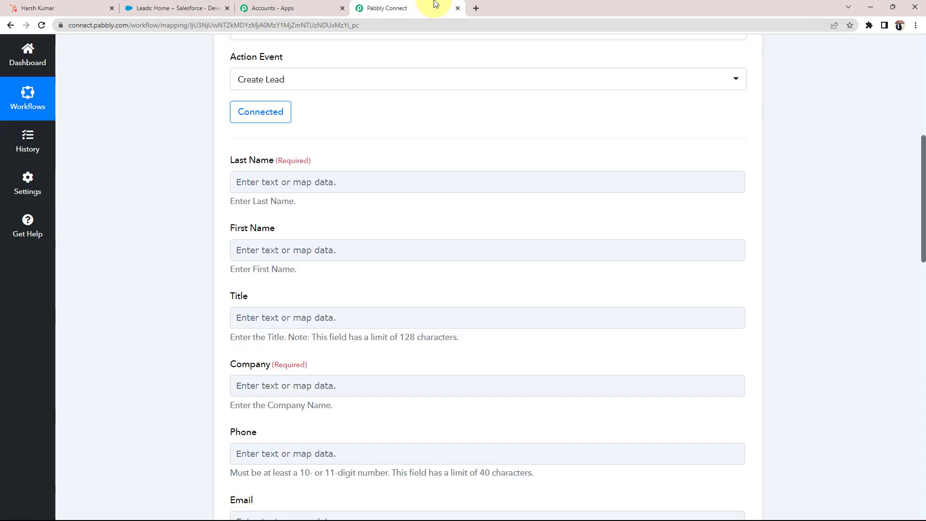
left_click(43, 9)
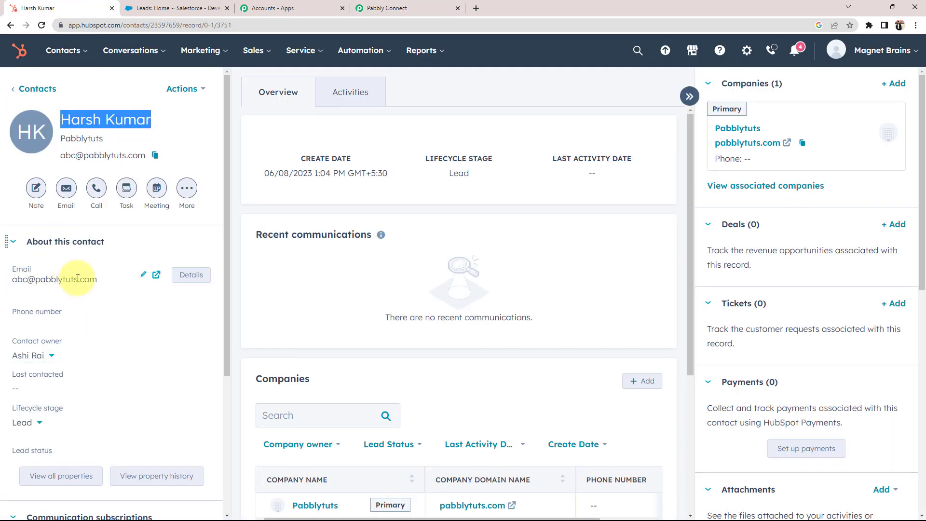
left_click(193, 8)
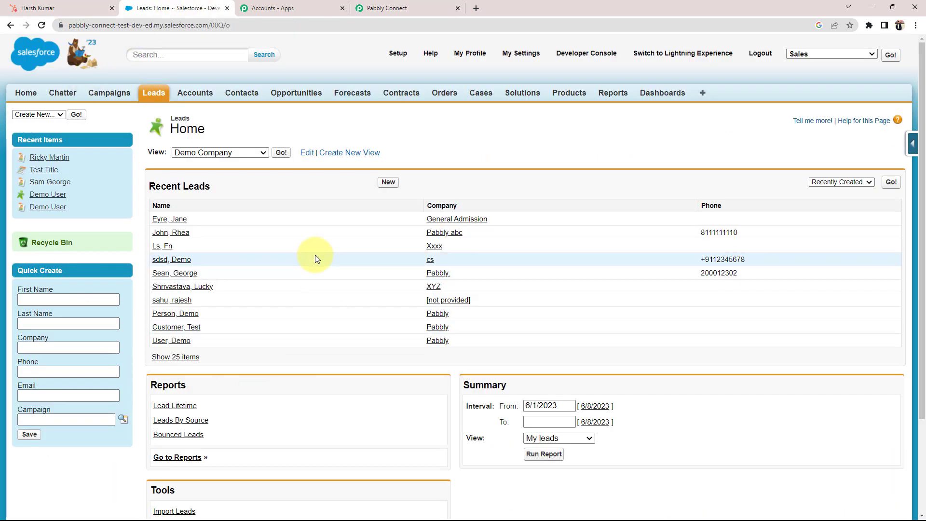
left_click(384, 10)
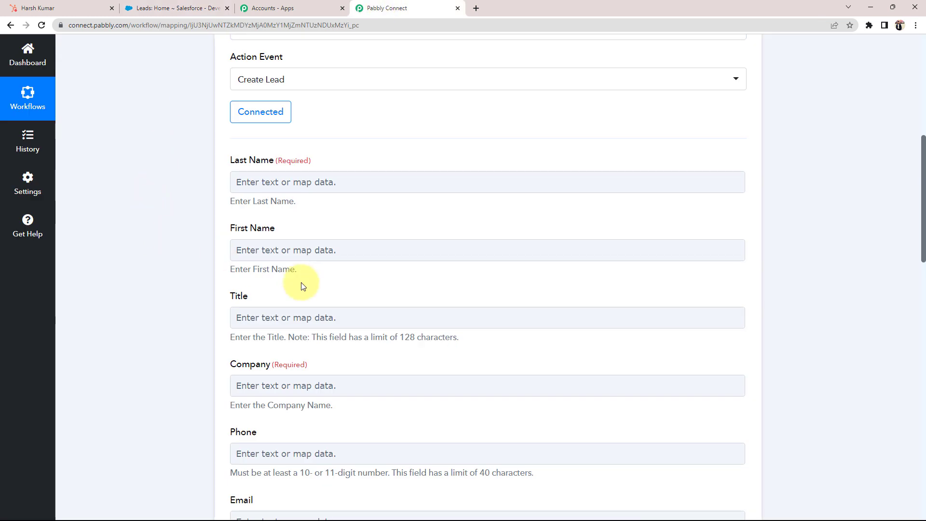
scroll(303, 286, "up", 2)
scroll(132, 354, "up", 4)
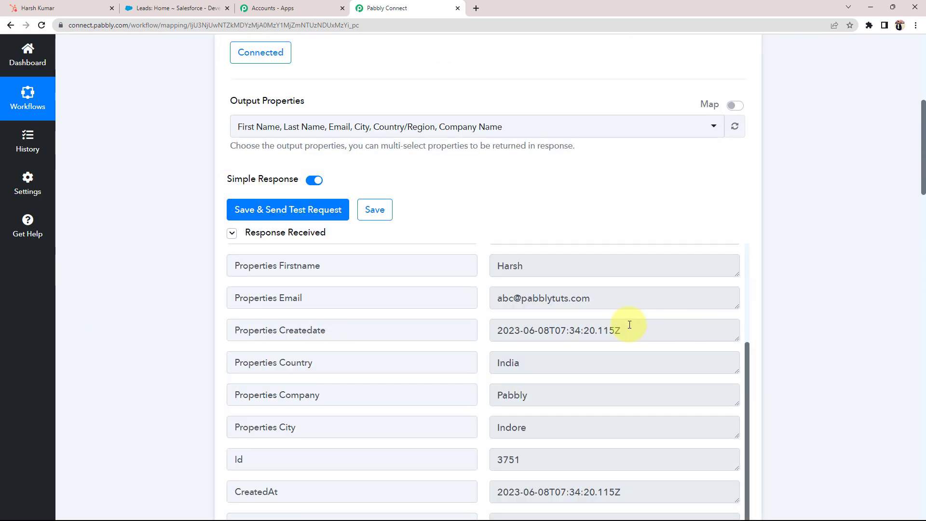
Review the contact email in the trigger response, then open the data list for Last Name.
left_click_drag(590, 298, 545, 298)
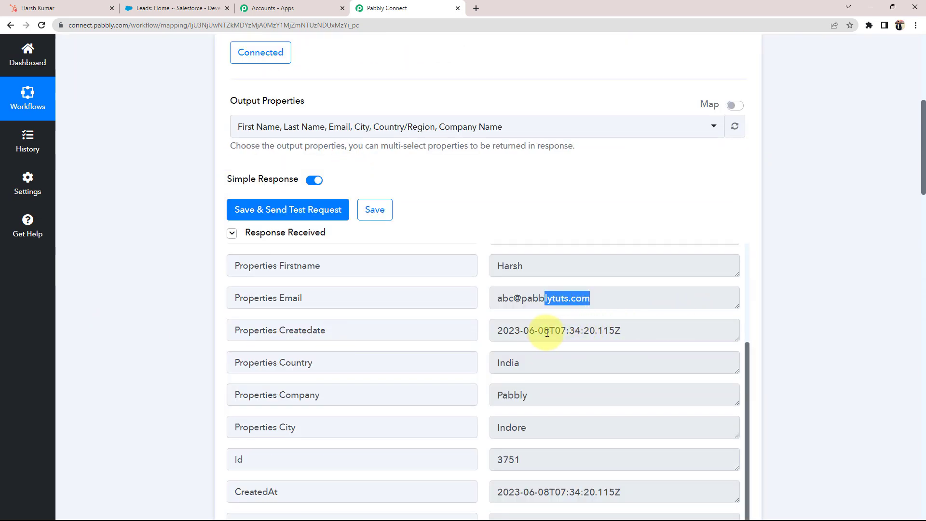
left_click_drag(624, 332, 447, 337)
scroll(143, 404, "down", 10)
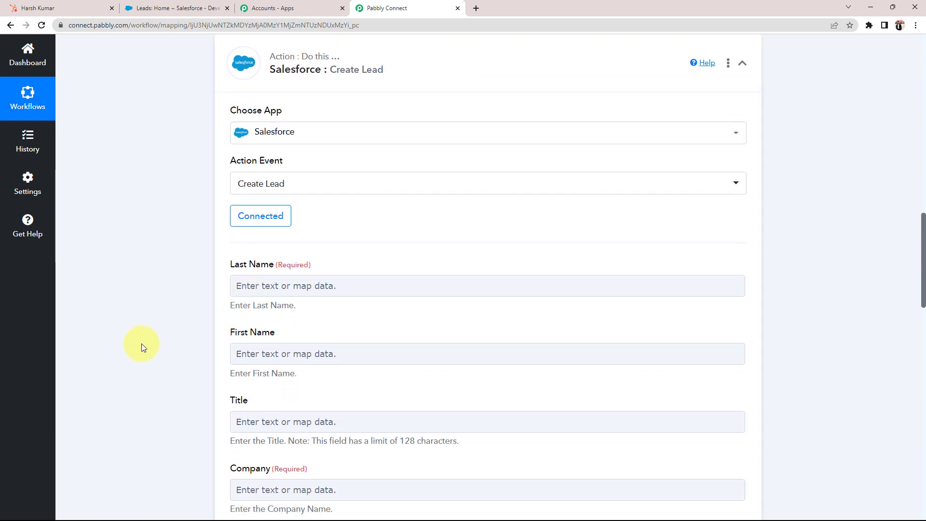
scroll(135, 352, "down", 2)
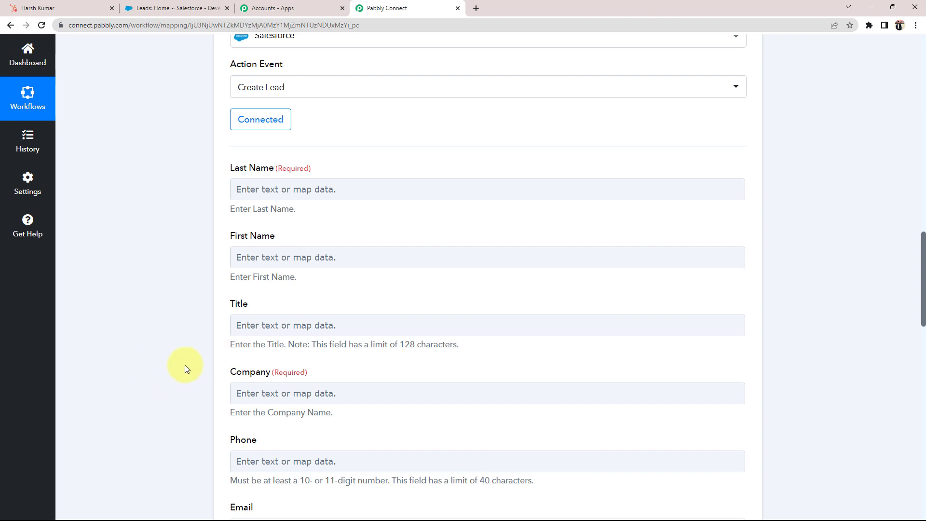
scroll(227, 251, "down", 1)
left_click(274, 136)
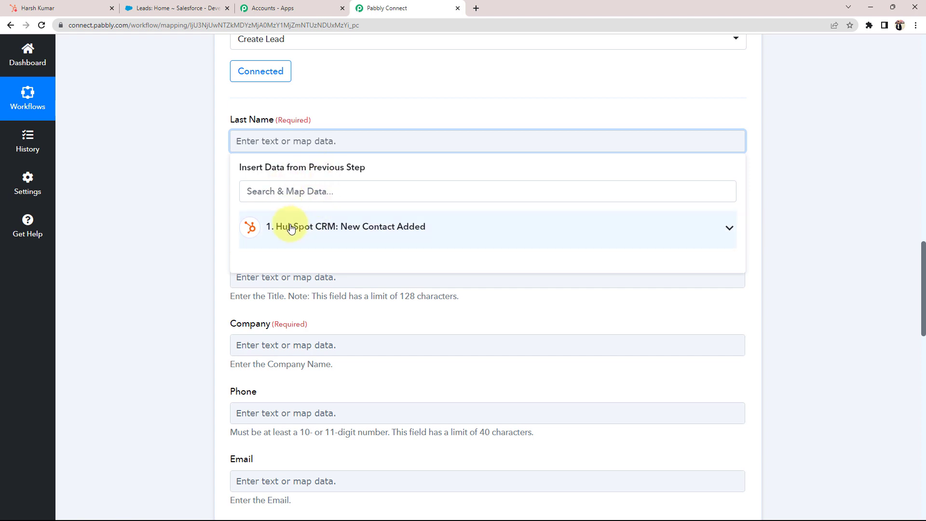
Map Last Name to the HubSpot trigger's Properties Lastname after confirming the contact's last name.
left_click(727, 223)
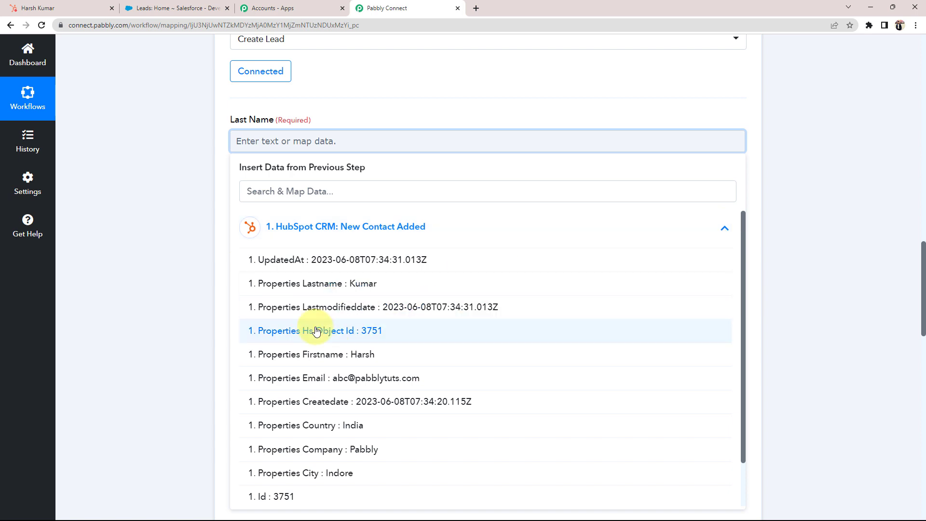
scroll(314, 327, "down", 1)
scroll(309, 324, "up", 1)
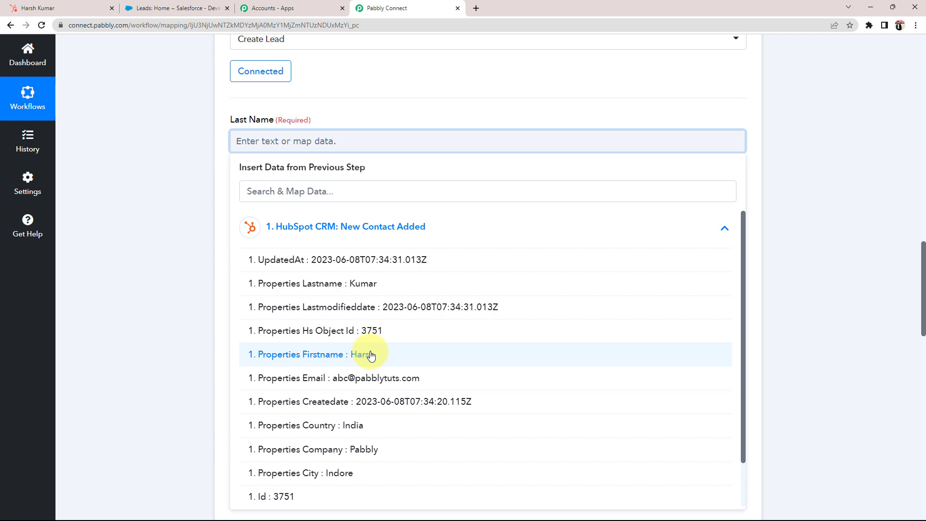
scroll(340, 284, "down", 1)
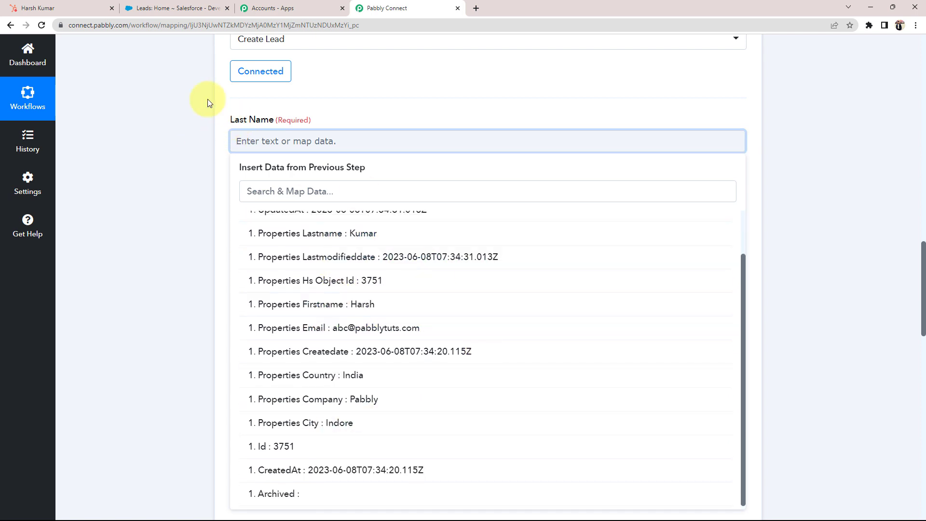
left_click(58, 7)
left_click(191, 137)
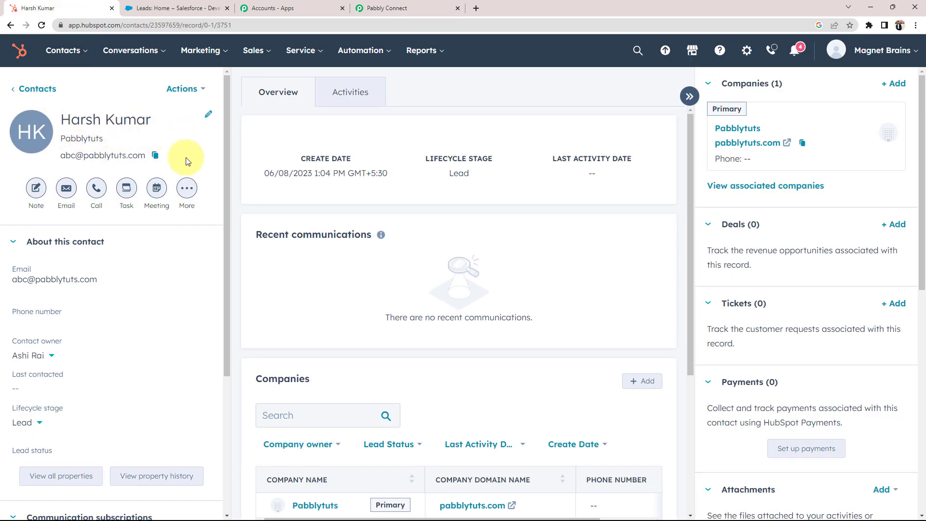
left_click_drag(105, 119, 157, 119)
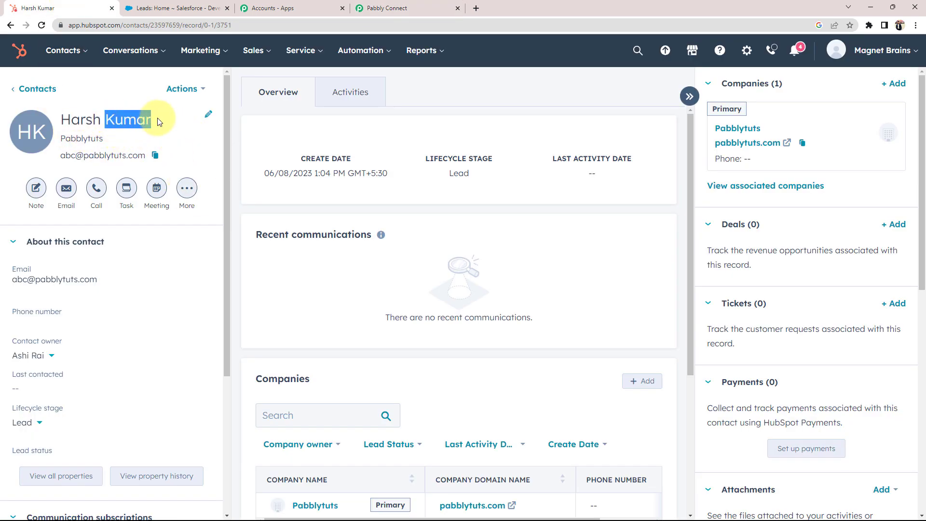
left_click(355, 6)
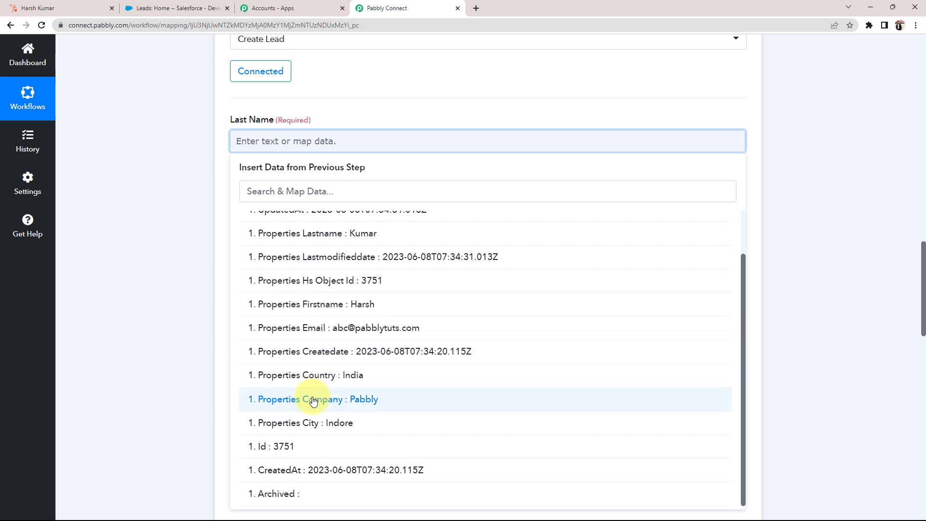
left_click(362, 236)
left_click(111, 206)
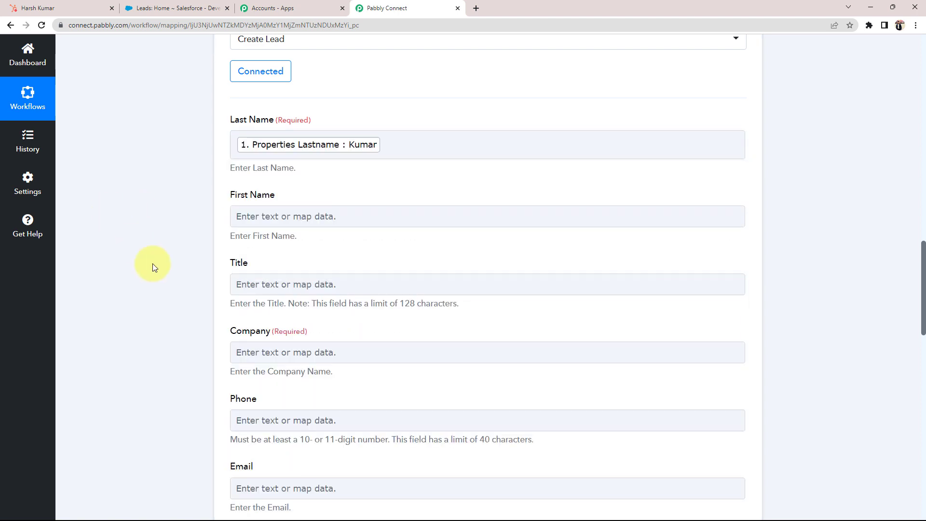
Map First Name to the HubSpot contact's first name.
left_click(274, 227)
left_click(278, 300)
scroll(262, 337, "down", 2)
left_click(263, 380)
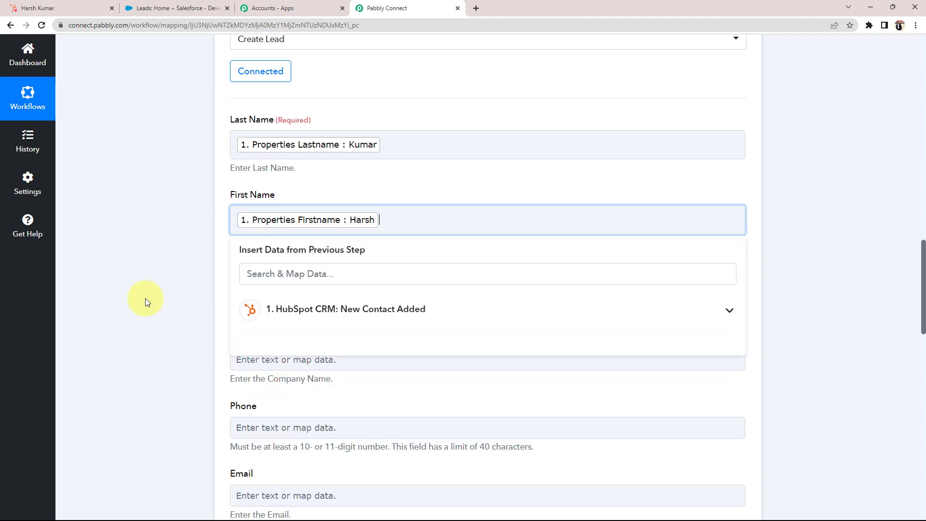
left_click(140, 294)
Map Company to the HubSpot contact's company.
scroll(140, 294, "down", 2)
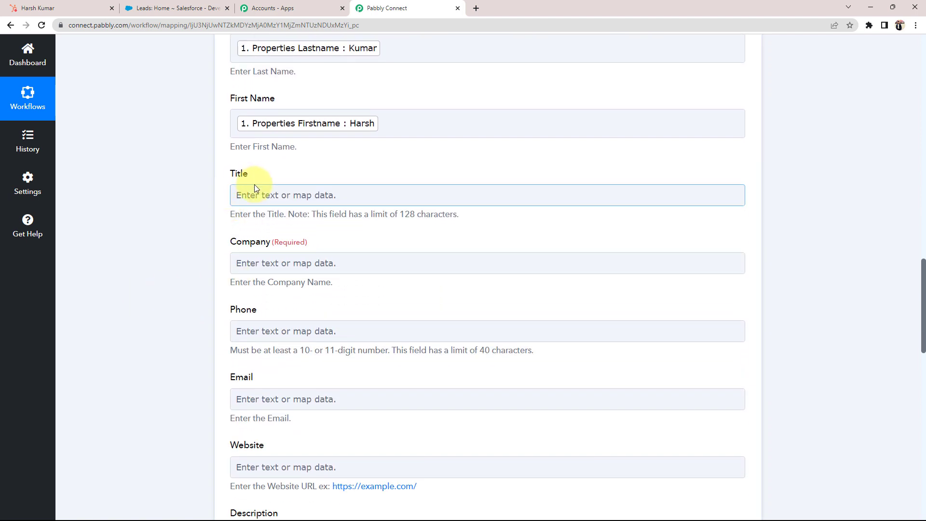
scroll(226, 195, "down", 1)
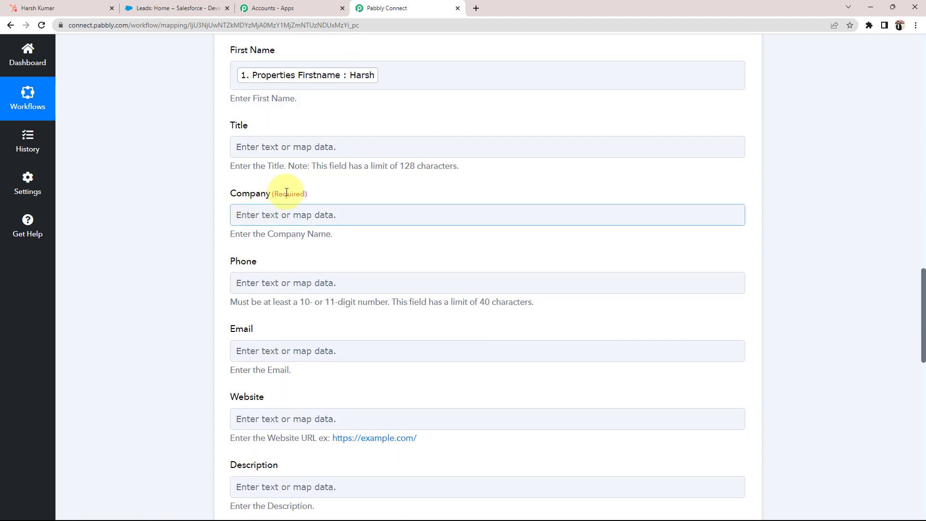
left_click_drag(271, 193, 320, 193)
left_click(156, 222)
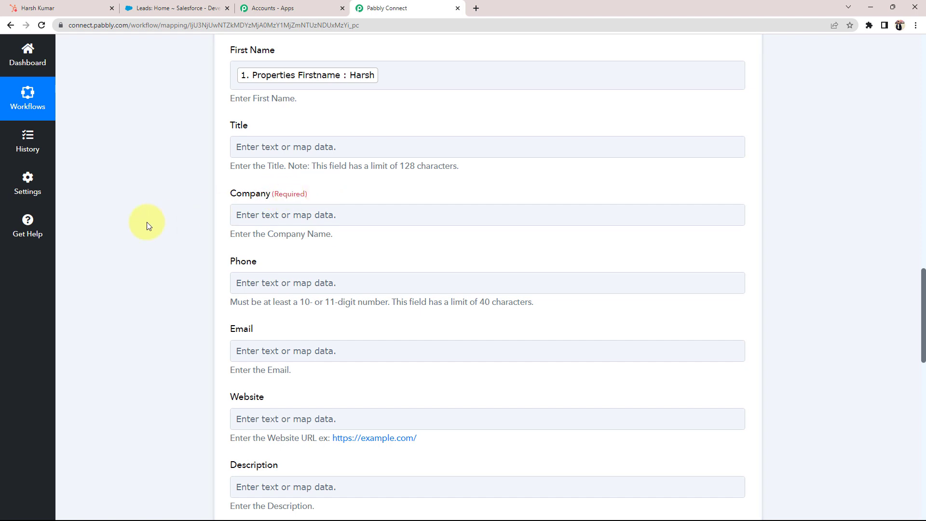
left_click(234, 220)
left_click(285, 296)
scroll(279, 386, "down", 3)
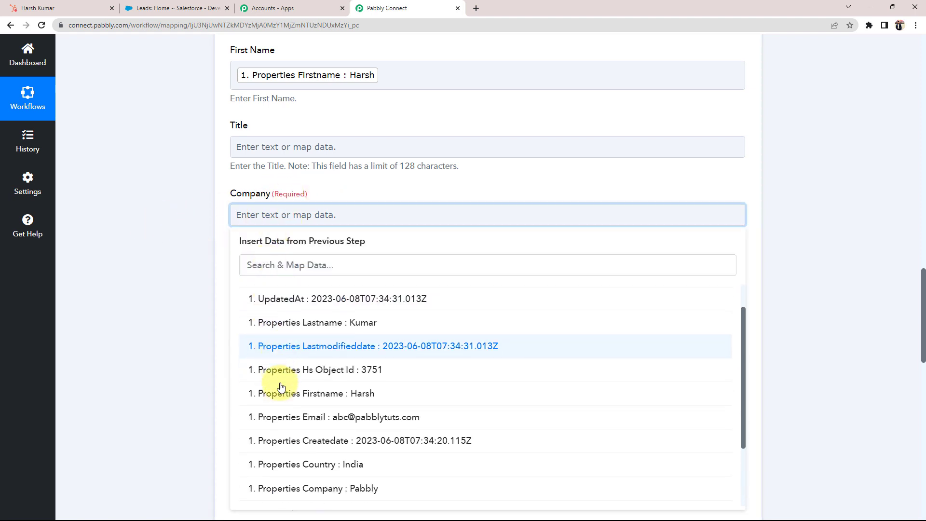
left_click(294, 420)
left_click(170, 334)
Map Phone to the contact's mobile phone, checking the number in HubSpot.
scroll(169, 333, "down", 2)
scroll(169, 334, "up", 2)
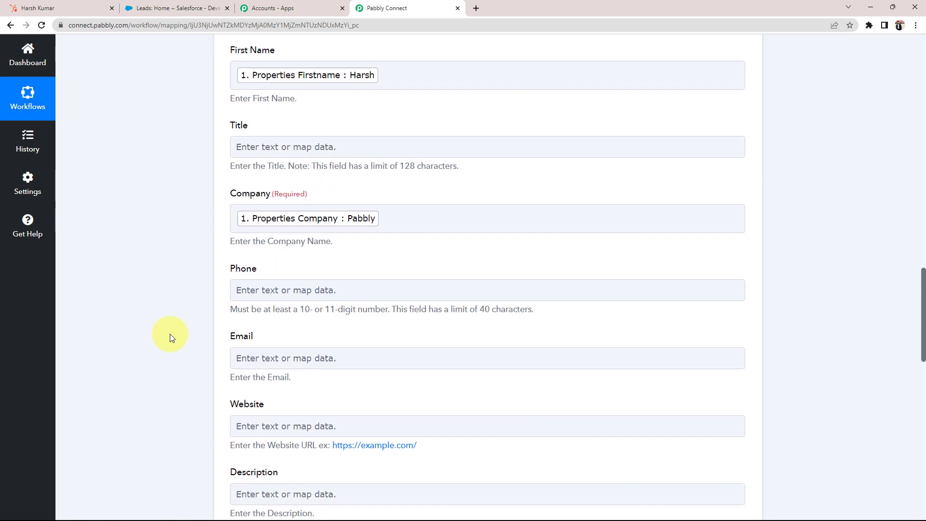
scroll(260, 193, "down", 3)
scroll(117, 260, "up", 2)
left_click(233, 244)
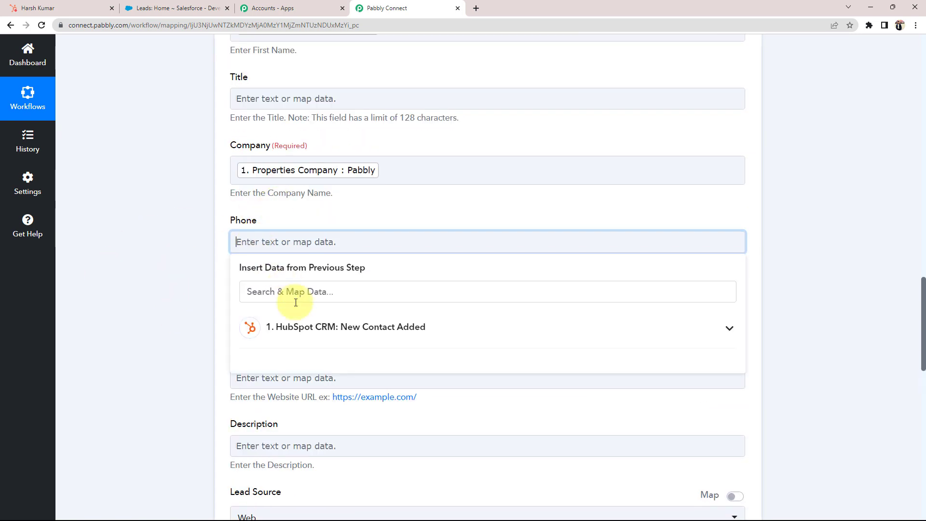
left_click(239, 322)
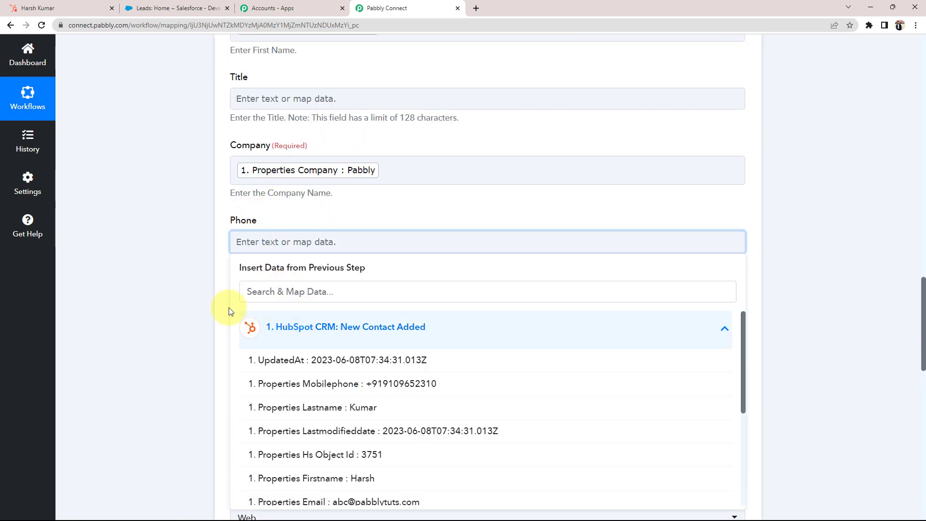
left_click(333, 384)
left_click(132, 297)
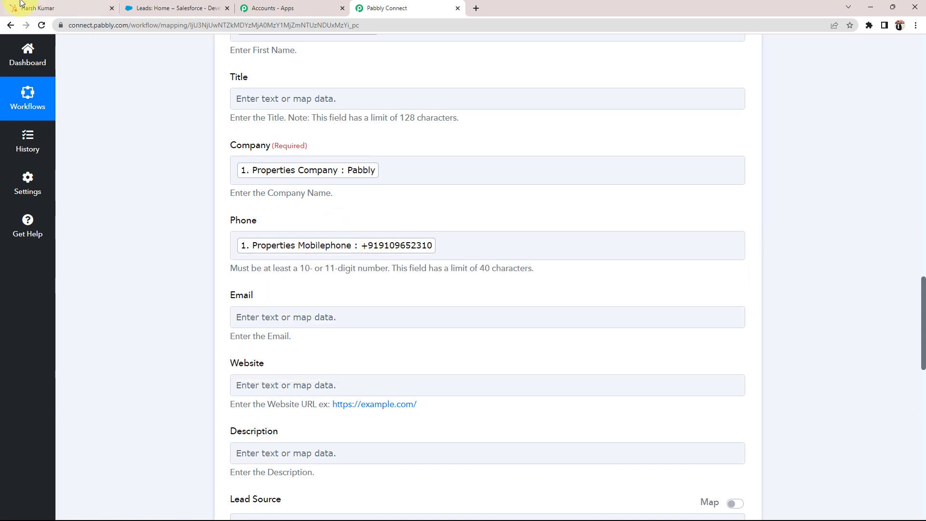
left_click(38, 7)
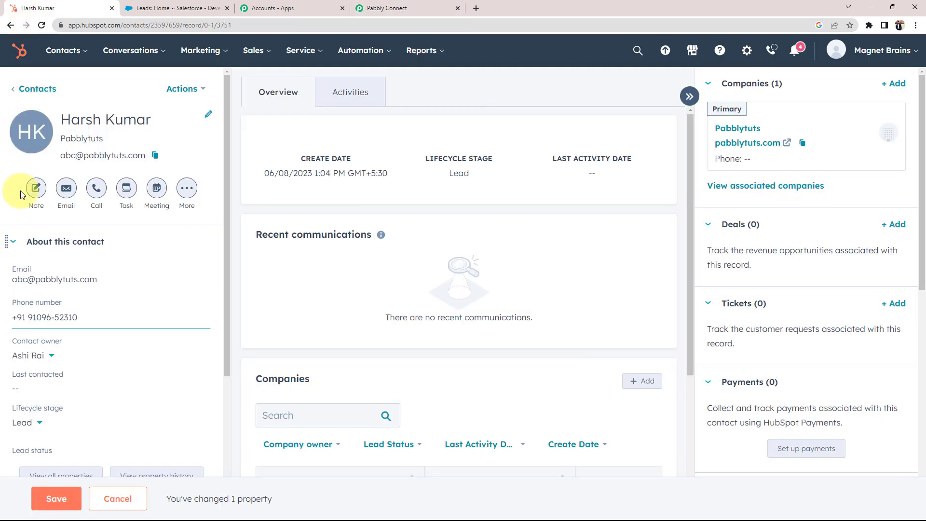
left_click(80, 317)
left_click(385, 7)
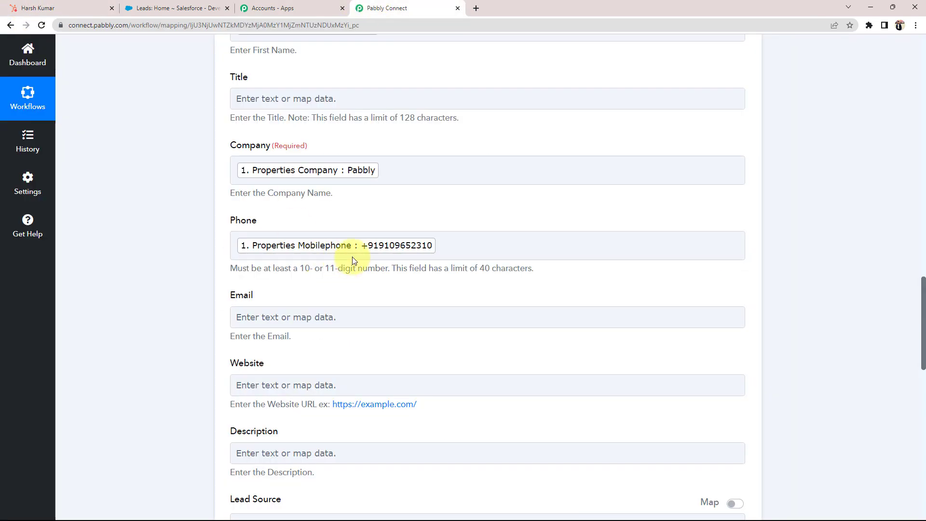
scroll(131, 276, "down", 3)
Map Email to the HubSpot contact's email.
left_click(273, 183)
left_click(283, 233)
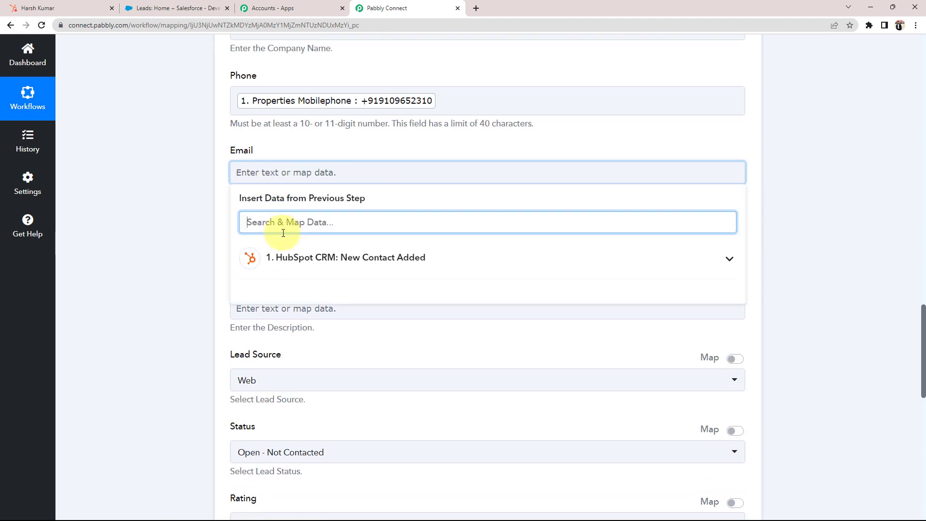
type("em")
left_click(284, 288)
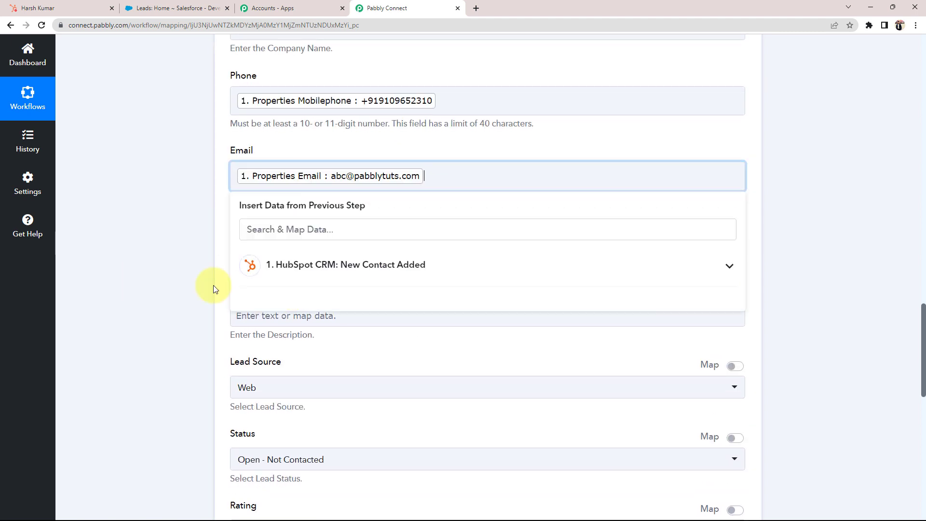
left_click(90, 264)
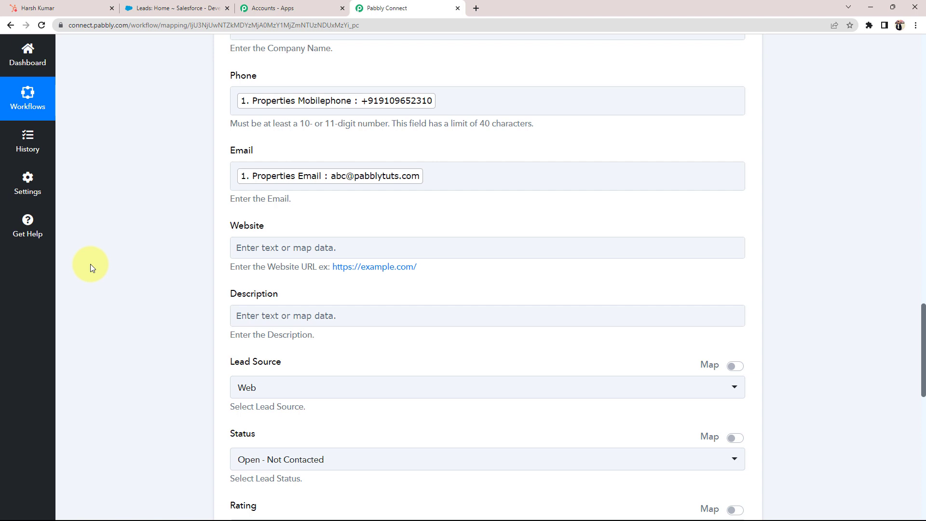
scroll(91, 264, "down", 2)
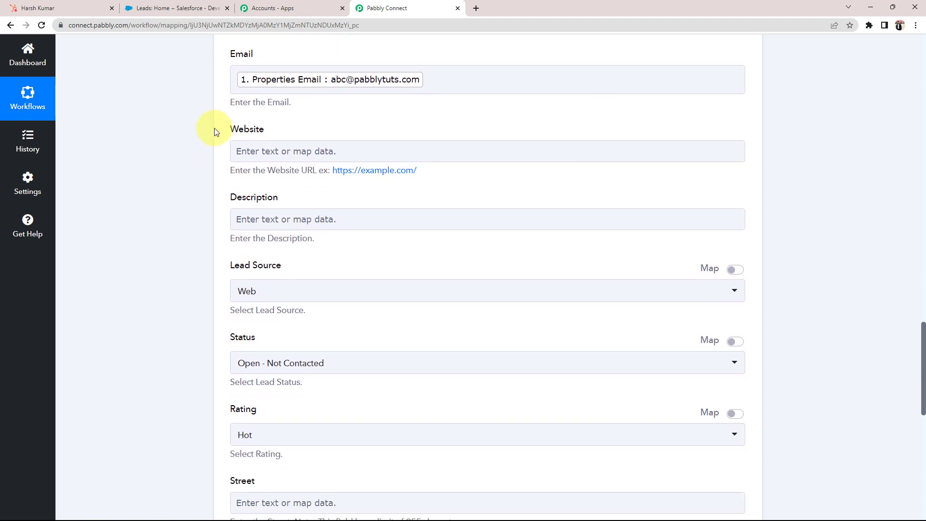
left_click(278, 226)
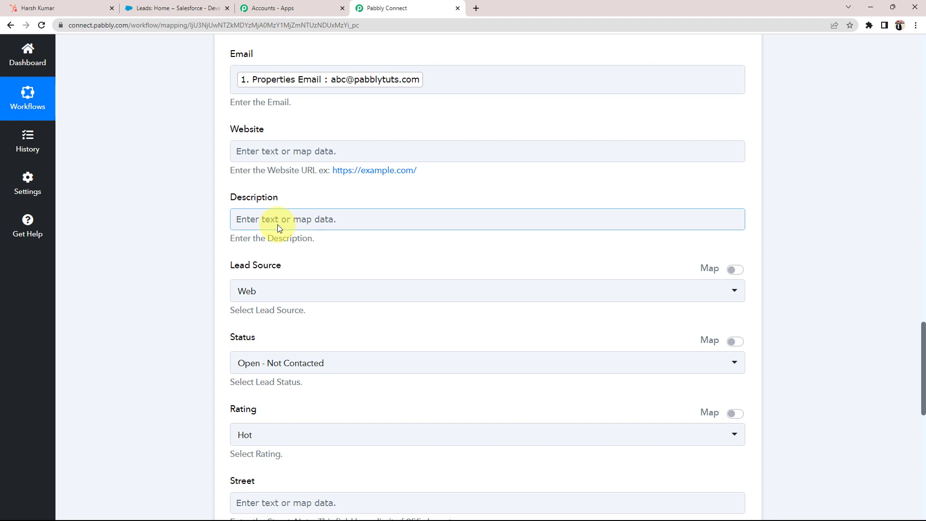
Set Lead Source to Phone Inquiry, Status to Working - Contacted, and Rating to Hot.
scroll(91, 242, "down", 1)
left_click(244, 248)
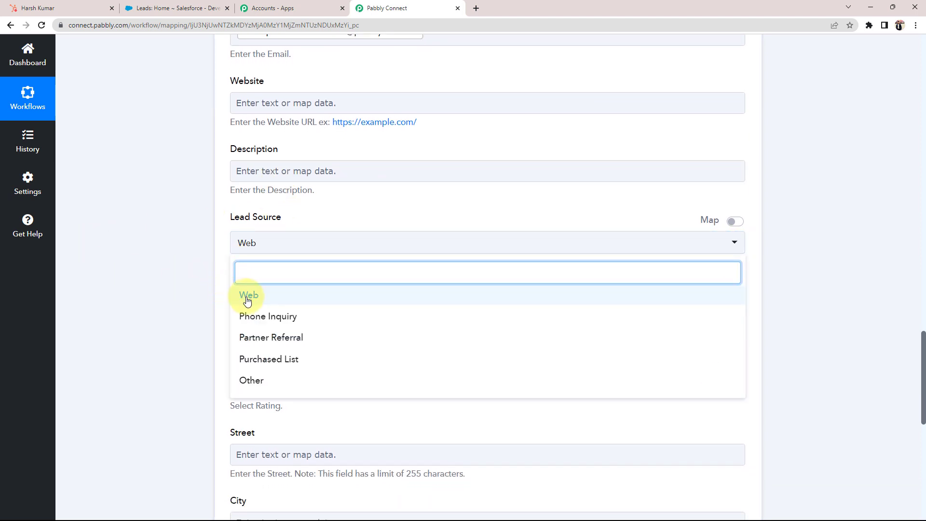
left_click(249, 316)
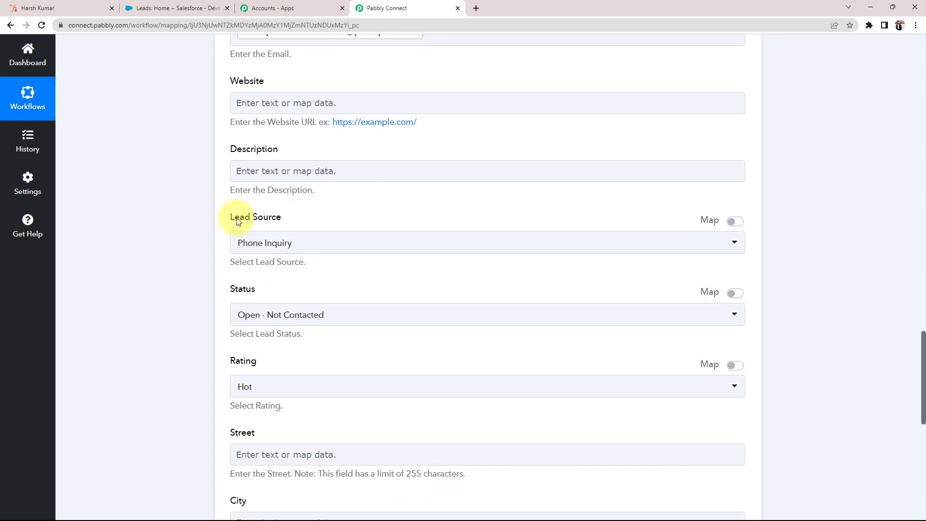
scroll(135, 323, "down", 2)
left_click(272, 226)
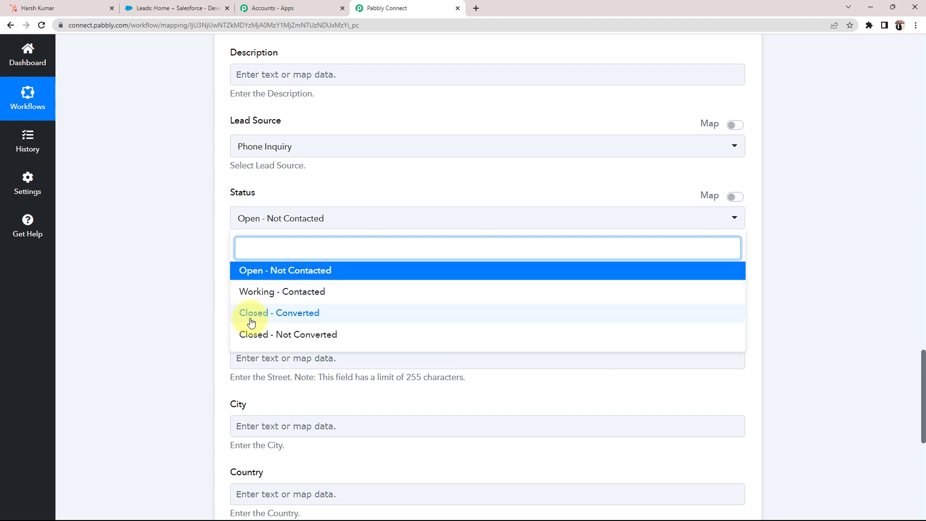
left_click(249, 291)
scroll(107, 264, "down", 3)
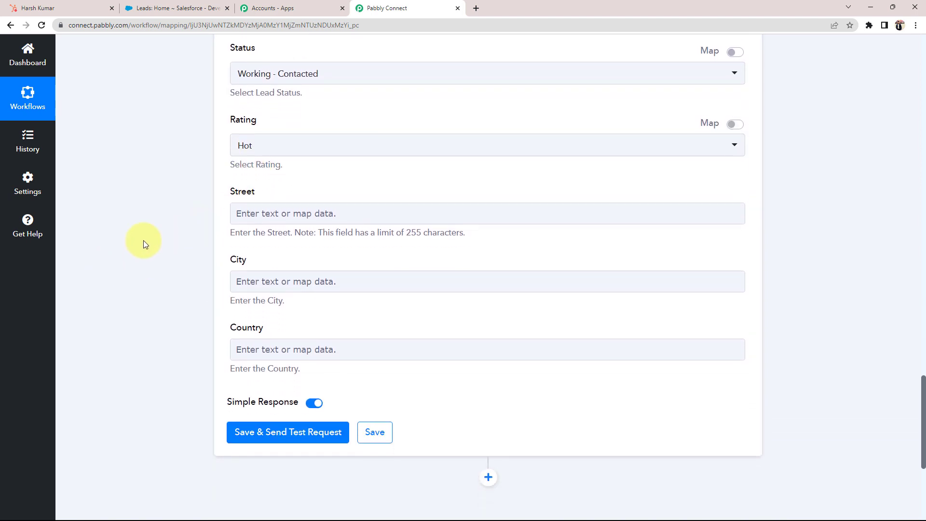
left_click(242, 151)
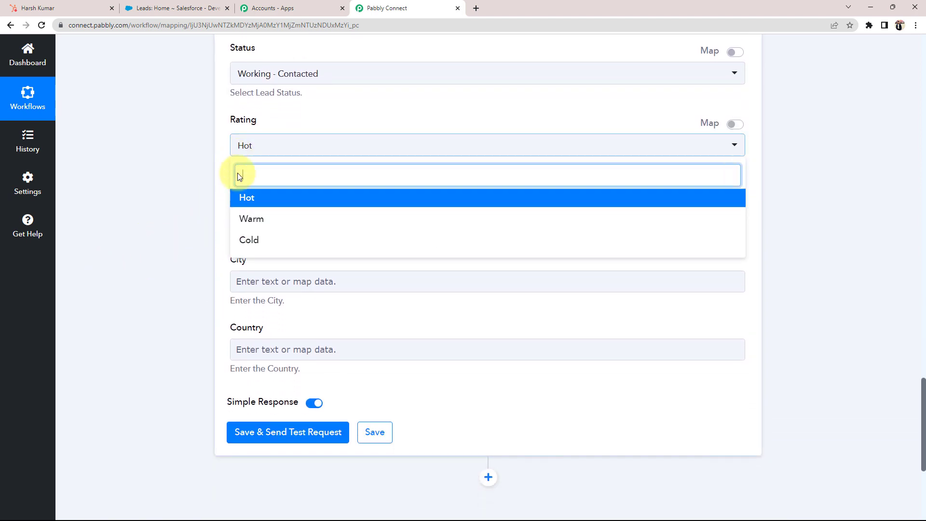
left_click(249, 202)
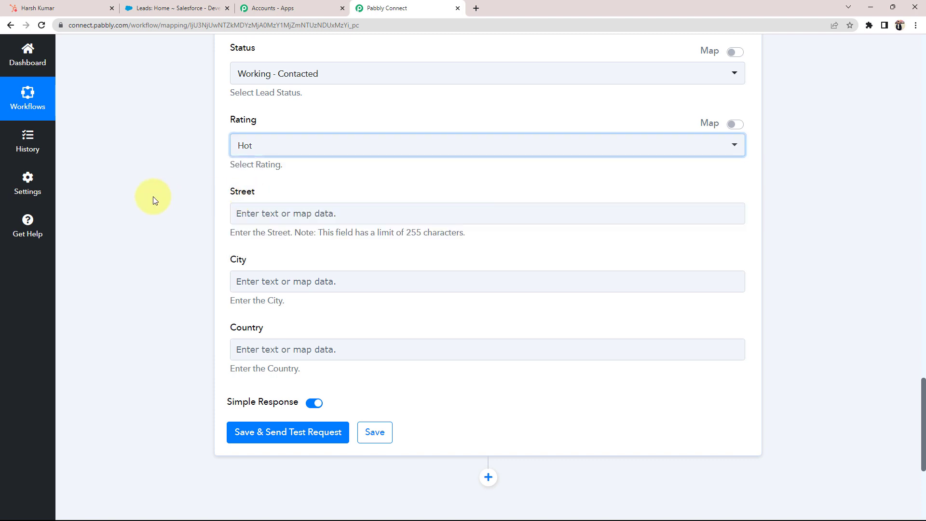
Map City to the contact's city (Indore) and Country to its country (India).
scroll(145, 196, "down", 3)
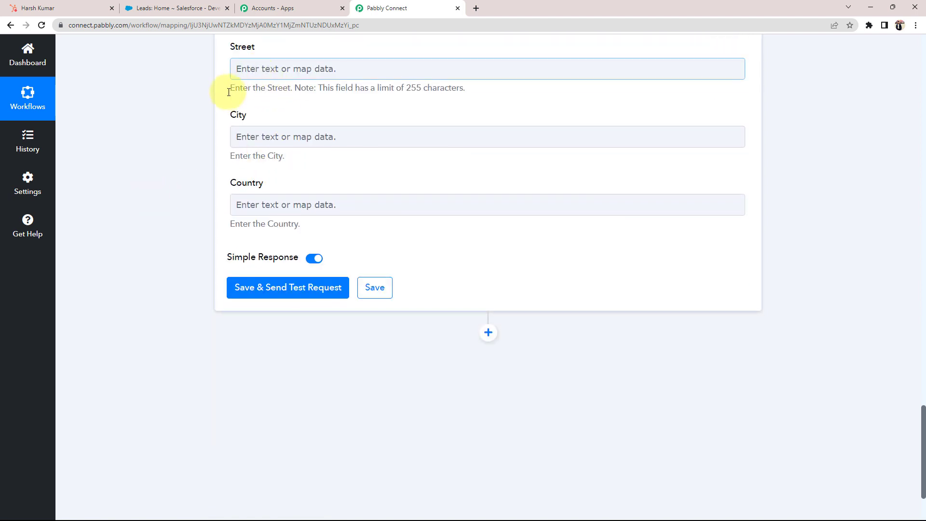
left_click(256, 137)
left_click(295, 242)
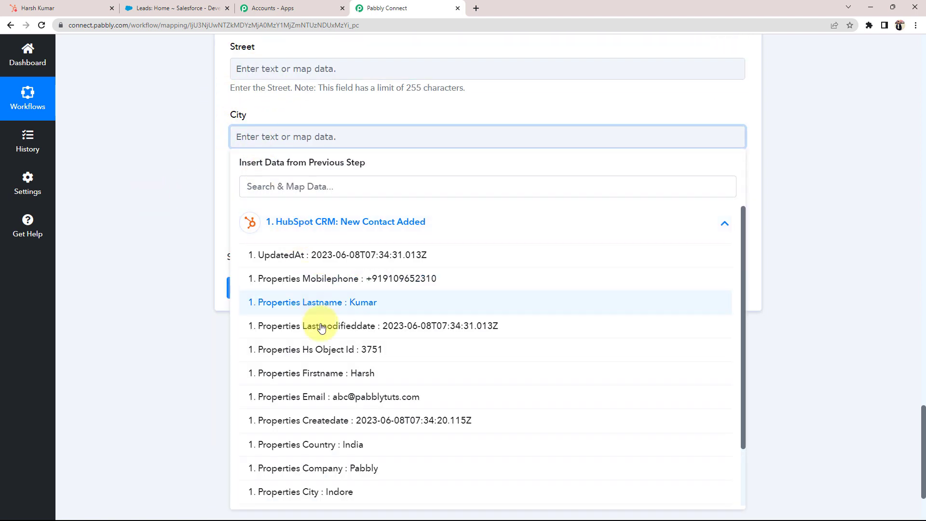
scroll(299, 328, "down", 1)
left_click(288, 442)
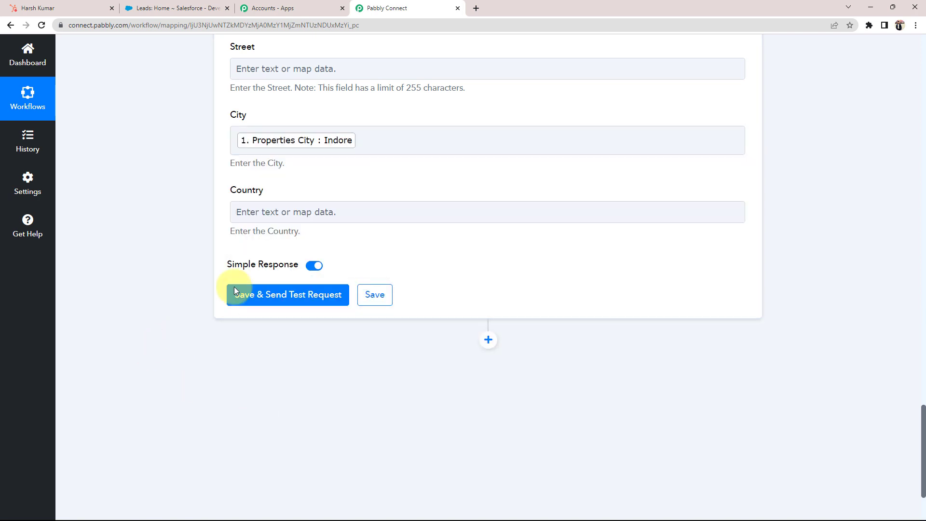
left_click(277, 213)
left_click(279, 295)
scroll(302, 427, "down", 2)
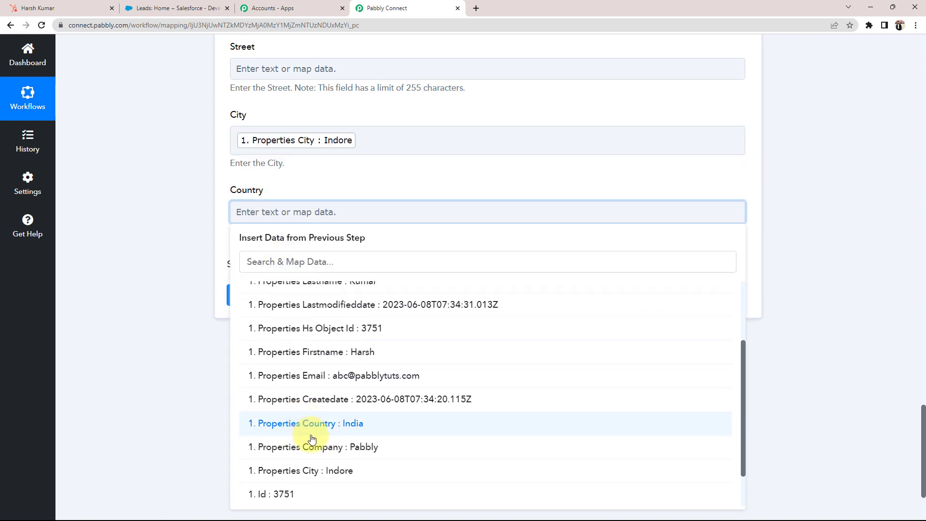
left_click(318, 424)
scroll(171, 378, "up", 4)
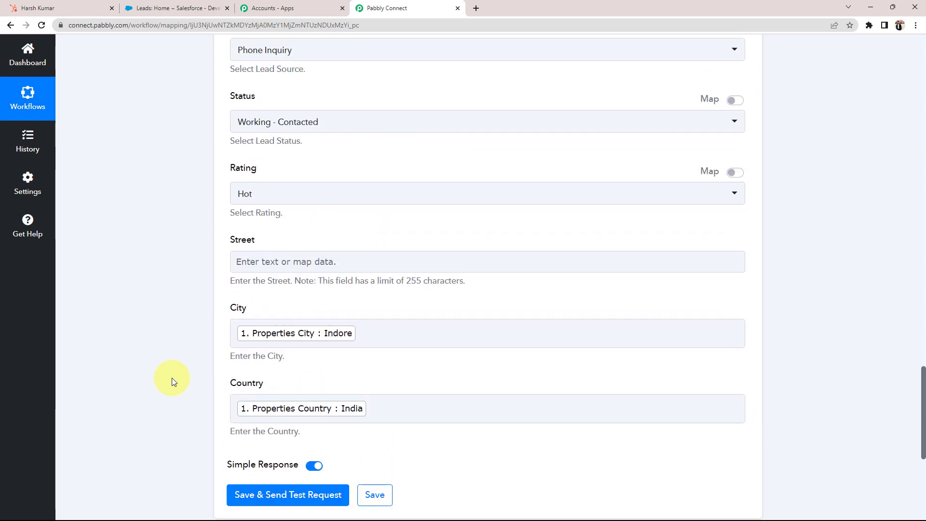
Glance at the HubSpot contact and scroll back to the First Name field.
left_click(53, 7)
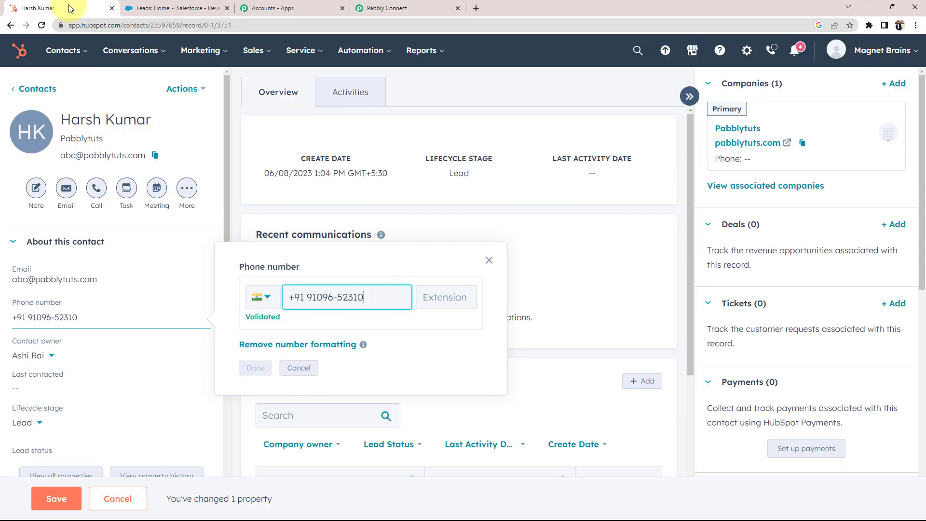
left_click(383, 8)
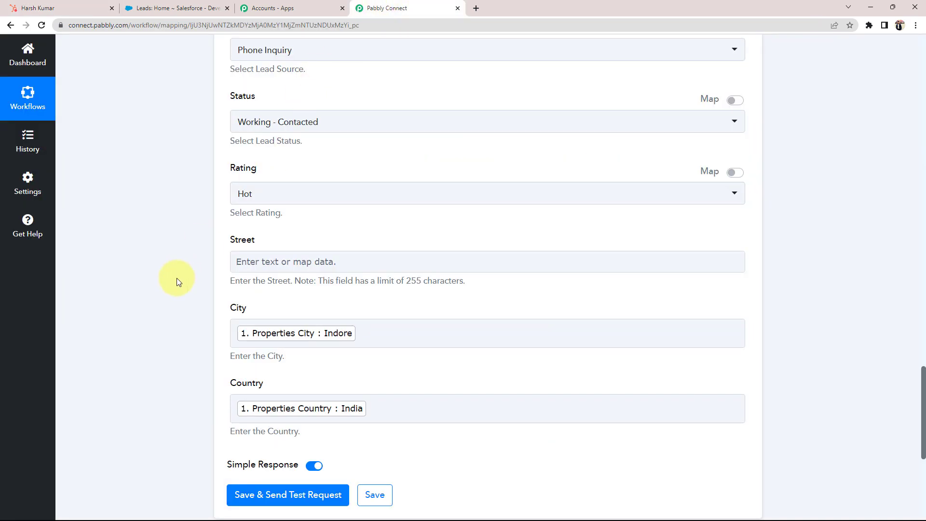
scroll(174, 280, "up", 3)
scroll(169, 283, "up", 10)
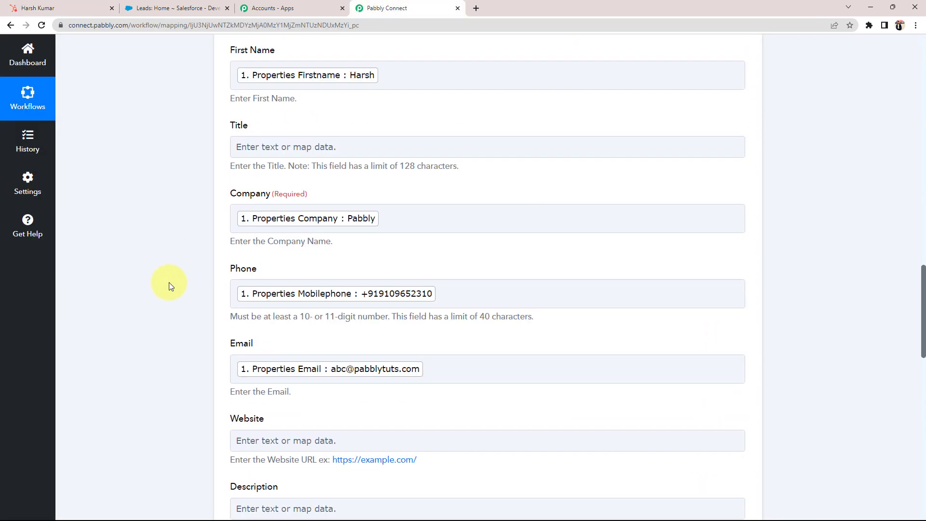
scroll(169, 282, "up", 2)
scroll(169, 282, "down", 2)
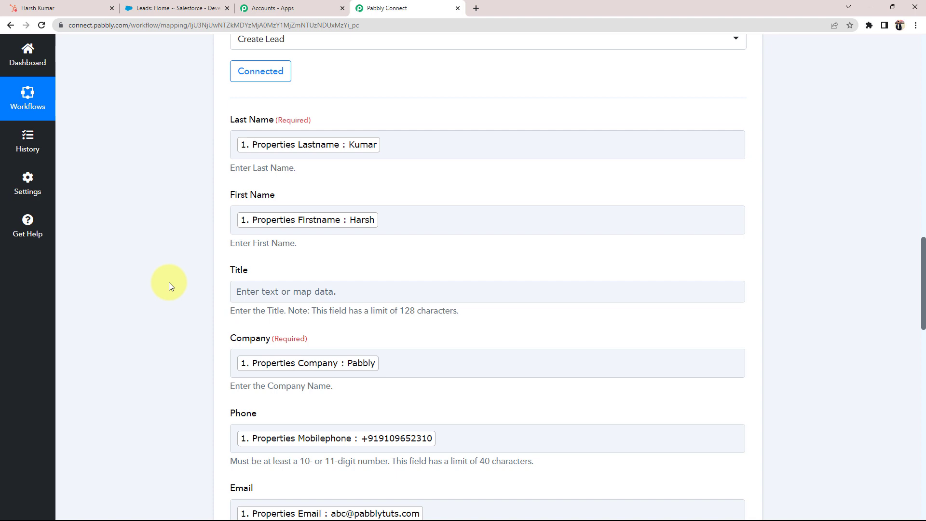
Try to place the caret in the First Name field past its data picker.
left_click(424, 217)
left_click(180, 399)
left_click(452, 217)
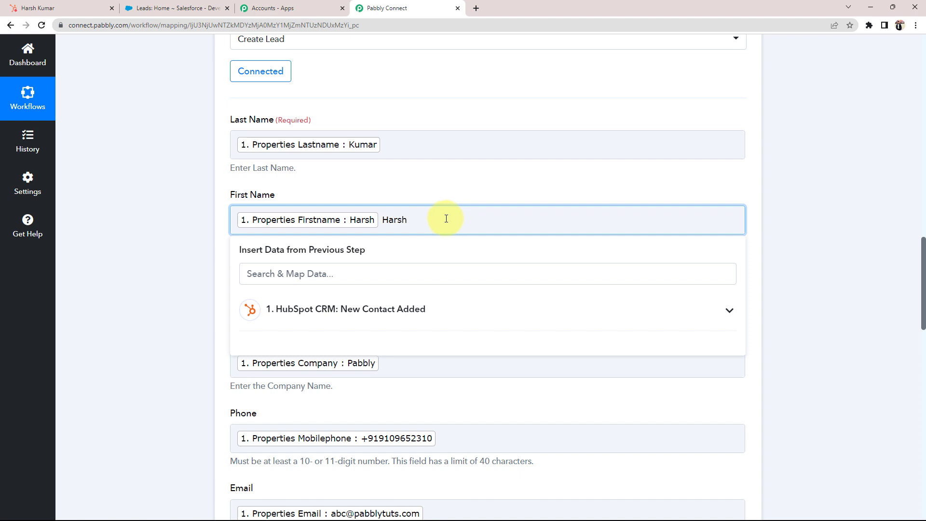
left_click(145, 278)
left_click(378, 223)
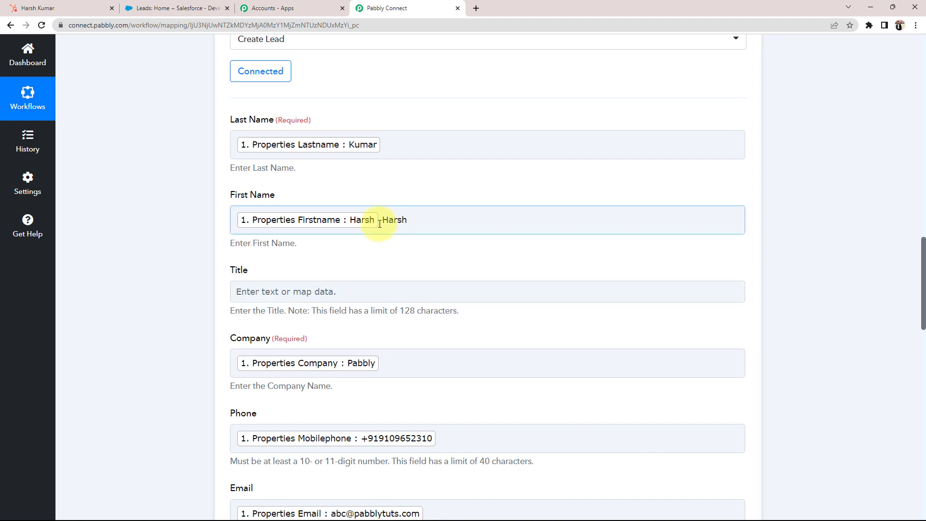
left_click(121, 230)
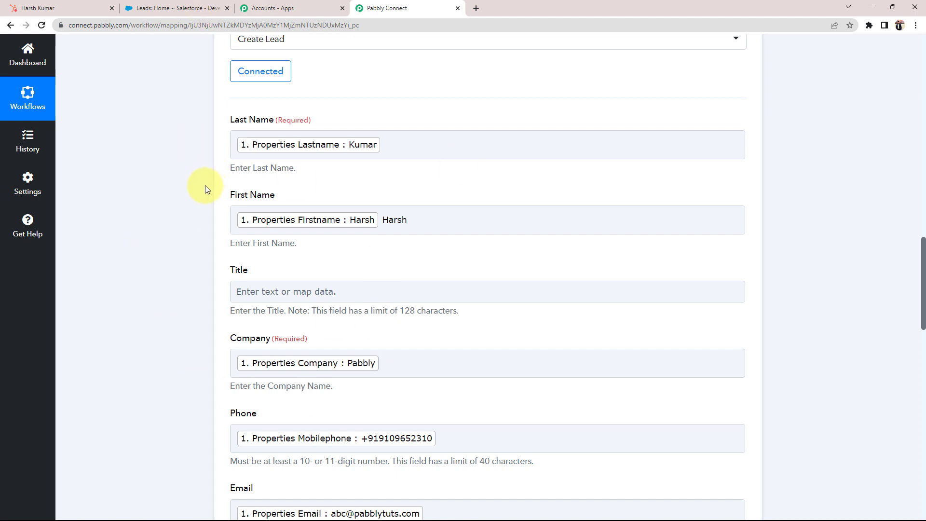
left_click(365, 222)
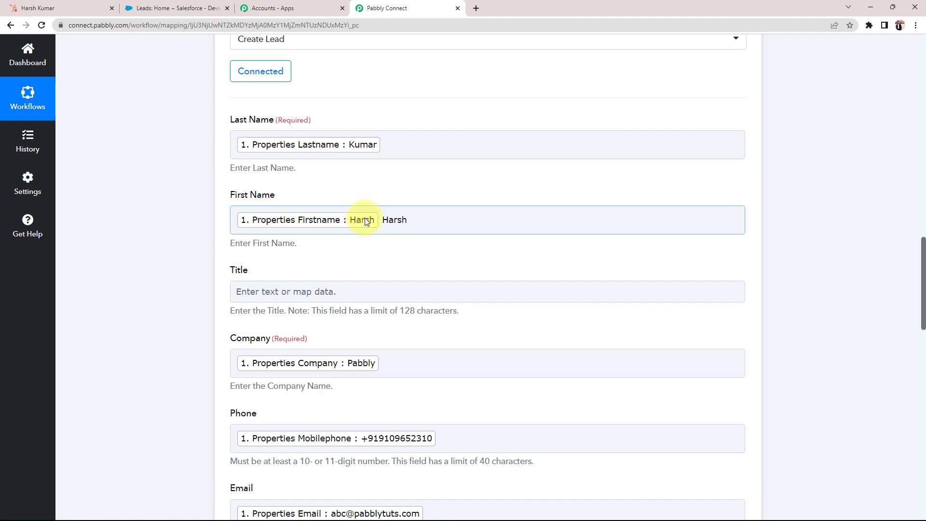
left_click(226, 224)
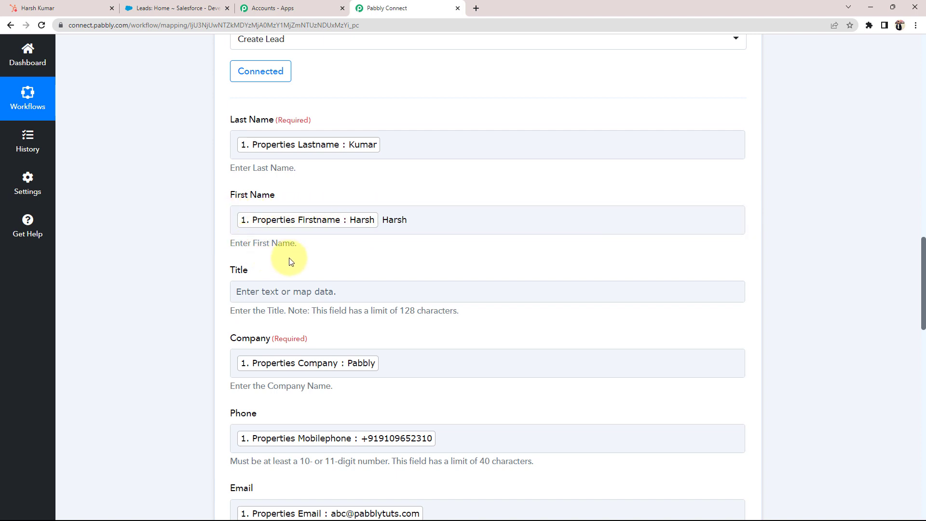
left_click(368, 220)
left_click(363, 202)
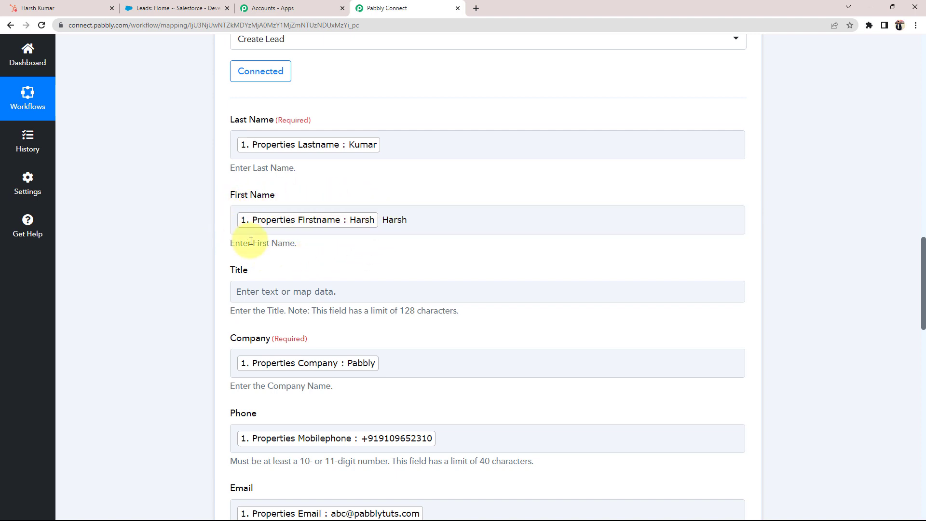
left_click(369, 228)
left_click(272, 238)
Delete the extra 'Harsh' text after the Firstname token in First Name.
left_click(58, 8)
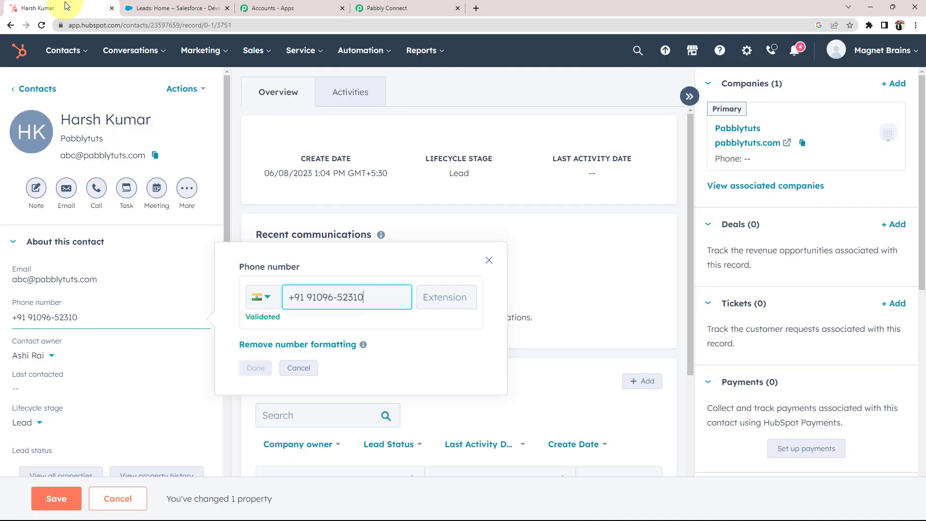
left_click(491, 259)
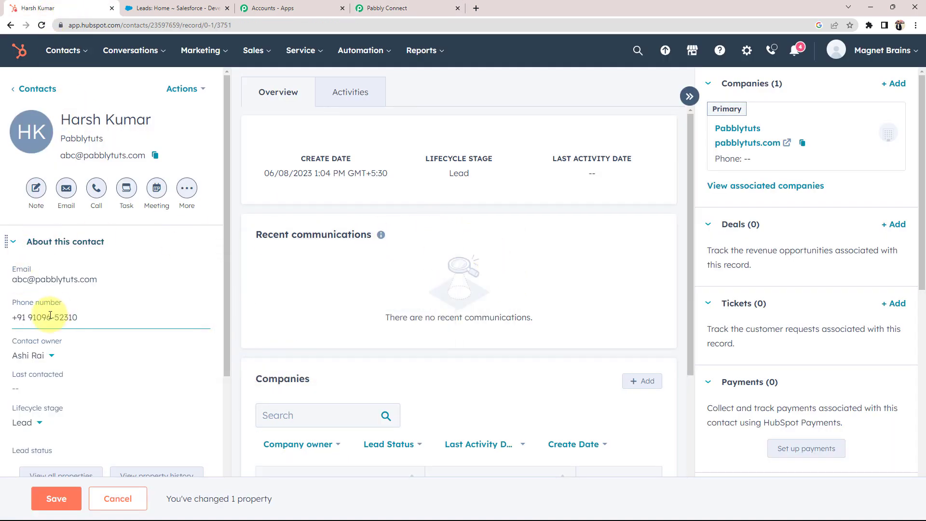
left_click(401, 8)
left_click(309, 208)
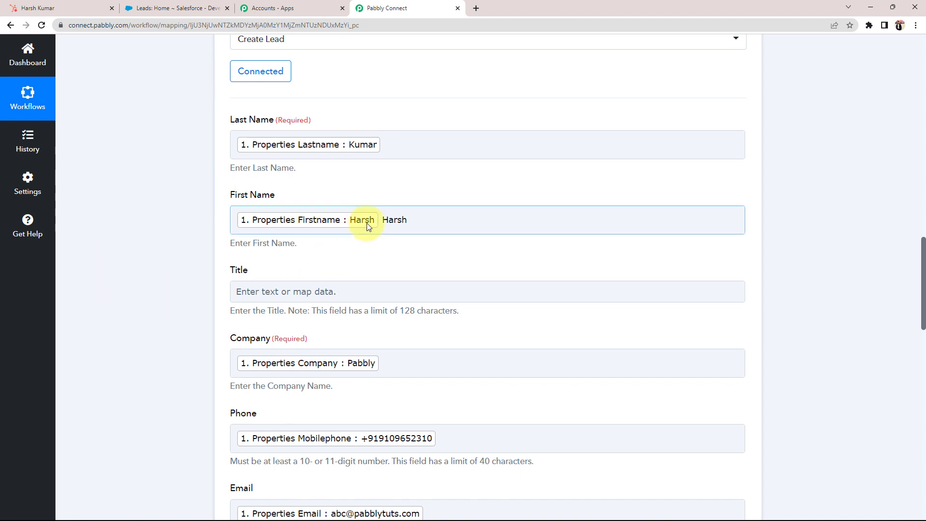
left_click_drag(381, 221, 407, 220)
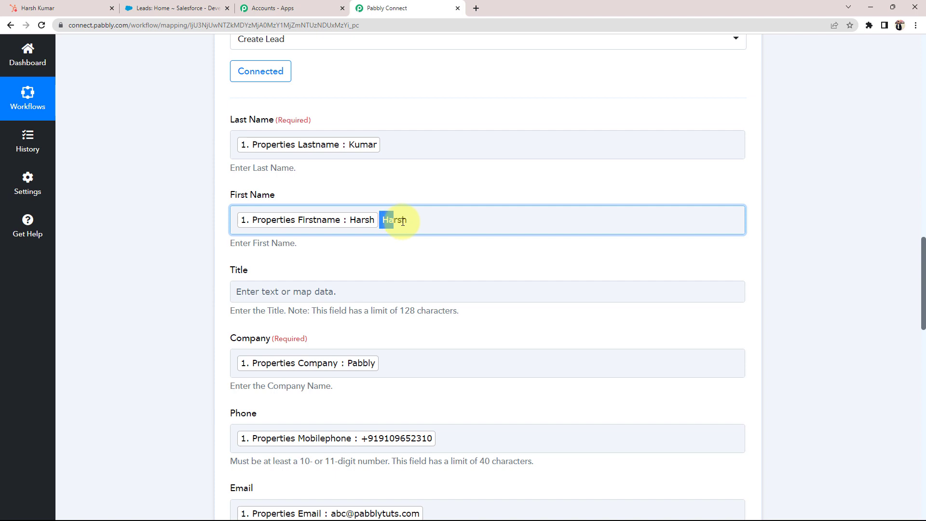
left_click(123, 245)
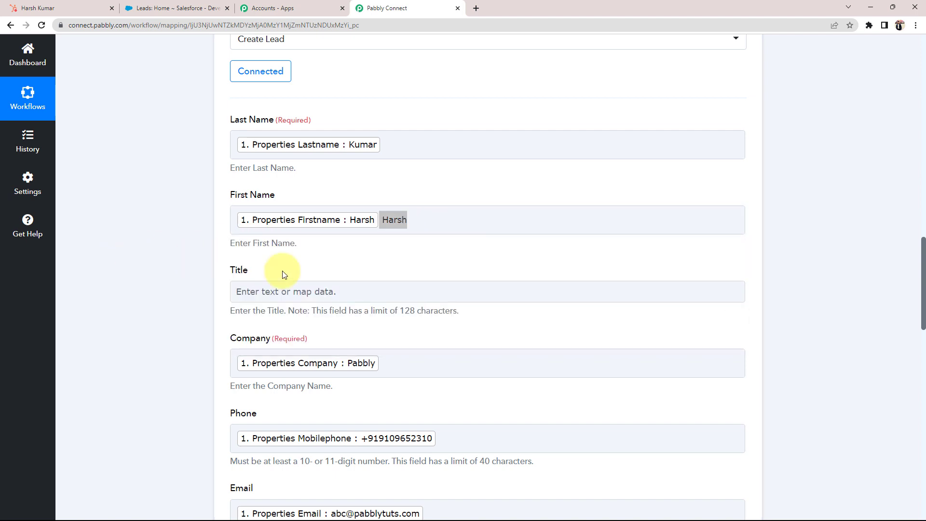
left_click(426, 219)
key("BackSpace")
key("BackSpace")
key("BackSpace")
key("BackSpace")
key("BackSpace")
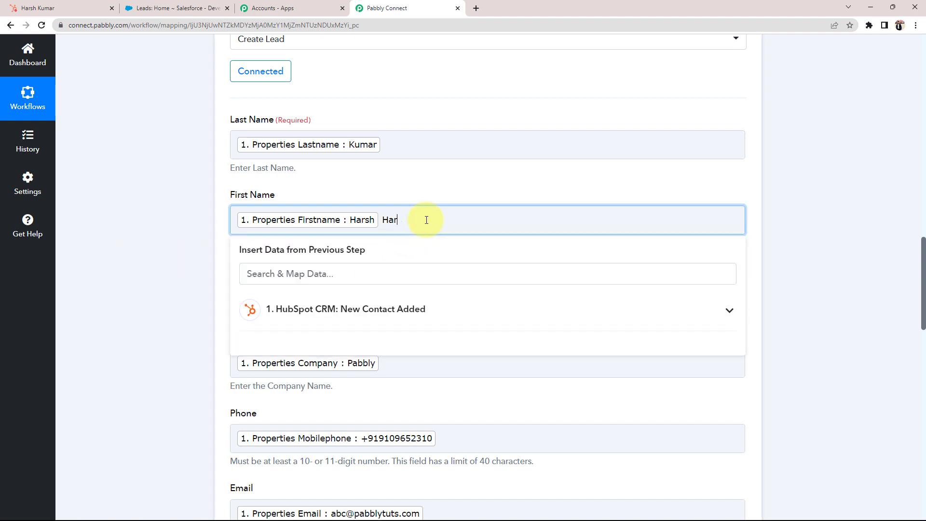
left_click(102, 262)
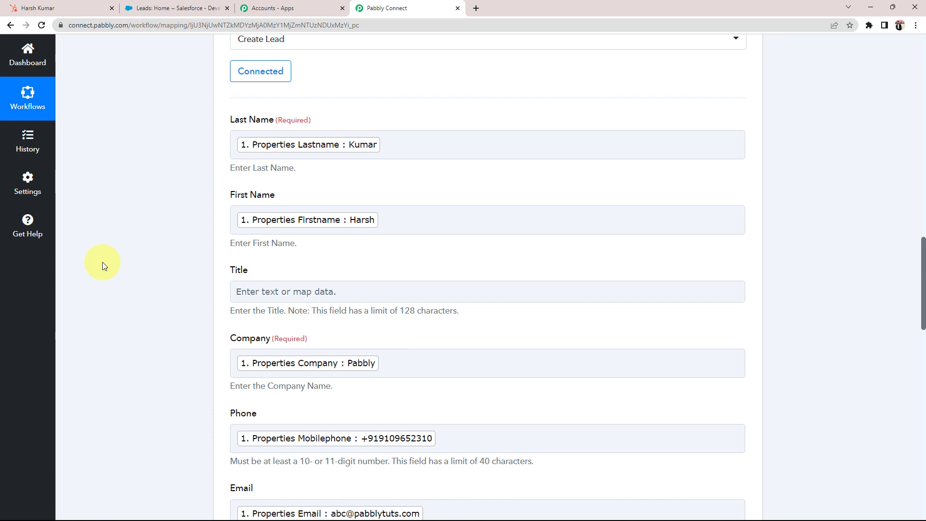
Save and send a test request, confirming a new lead Id with Success 1.
scroll(102, 262, "down", 15)
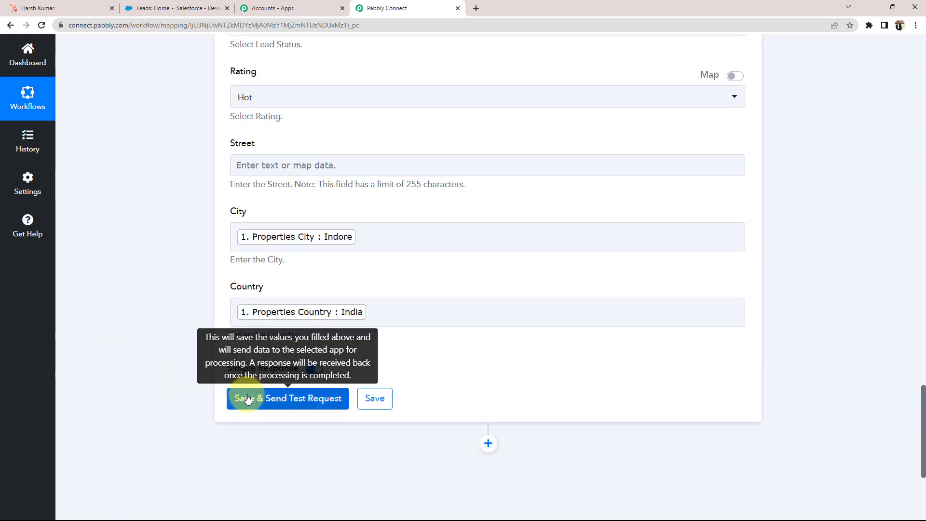
left_click(244, 397)
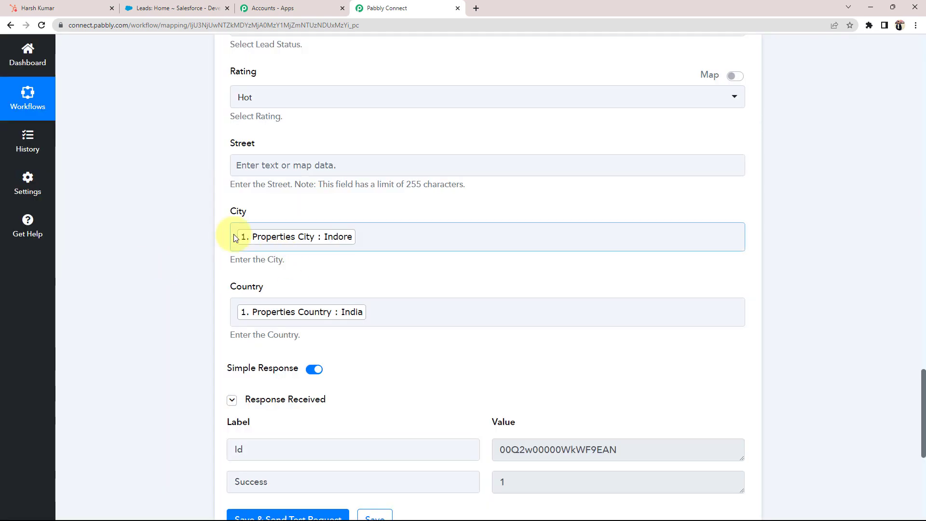
scroll(233, 233, "up", 8)
scroll(234, 234, "down", 12)
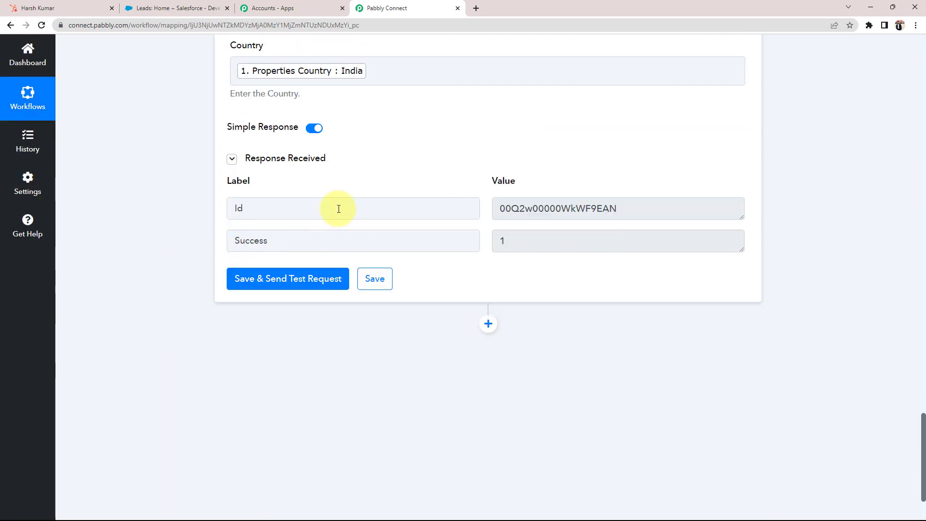
left_click_drag(296, 238, 206, 231)
scroll(206, 231, "up", 15)
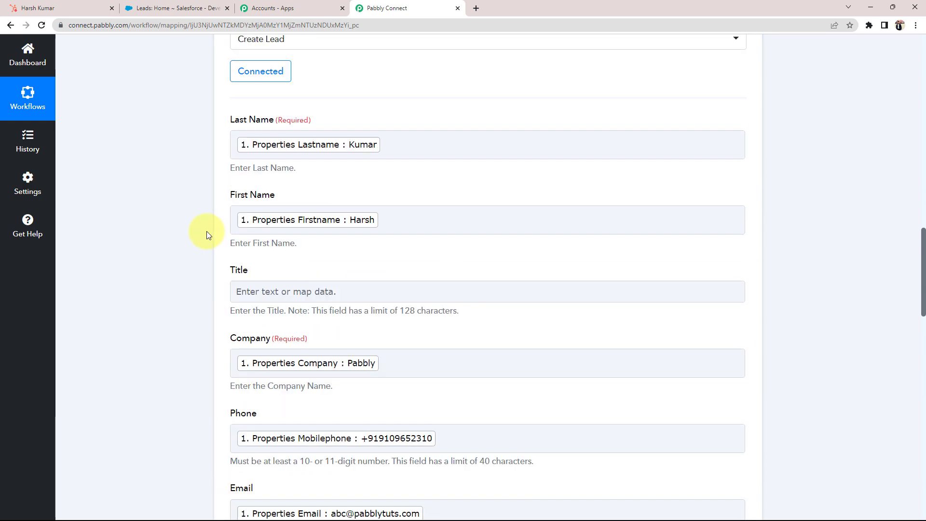
left_click(173, 17)
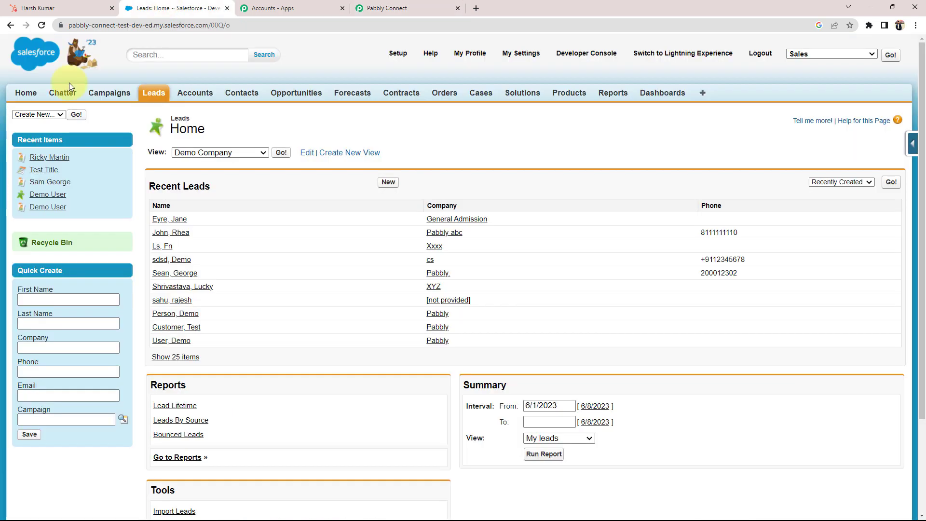
Open the new lead and verify Phone Inquiry, phone, Working - Contacted status and India address.
left_click(152, 93)
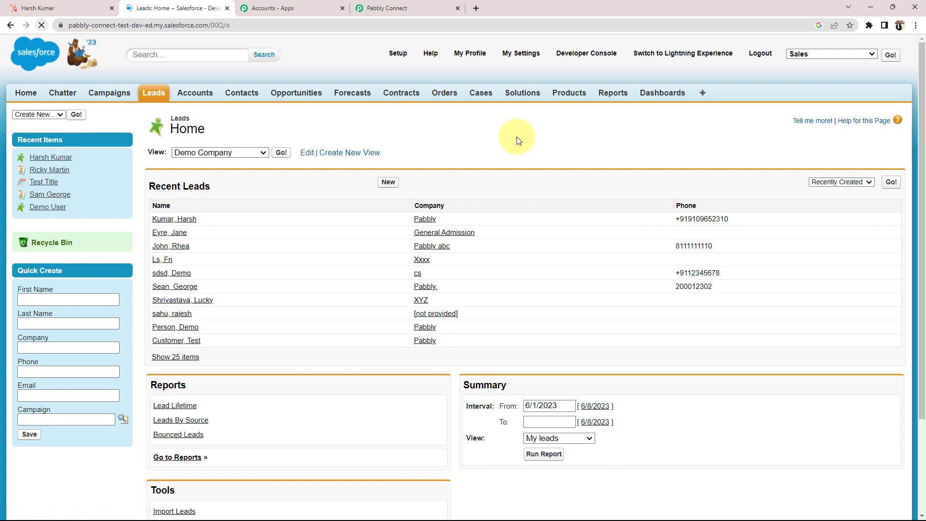
left_click(166, 223)
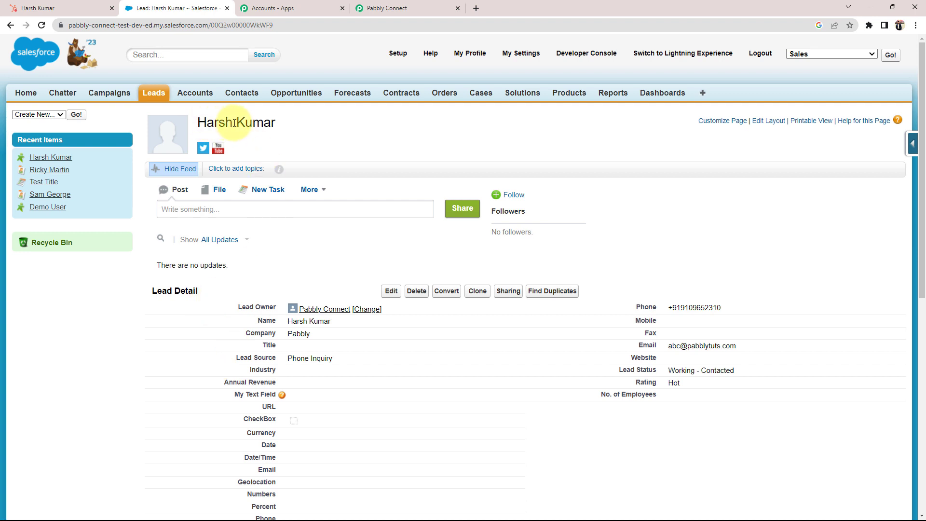
scroll(222, 357, "down", 1)
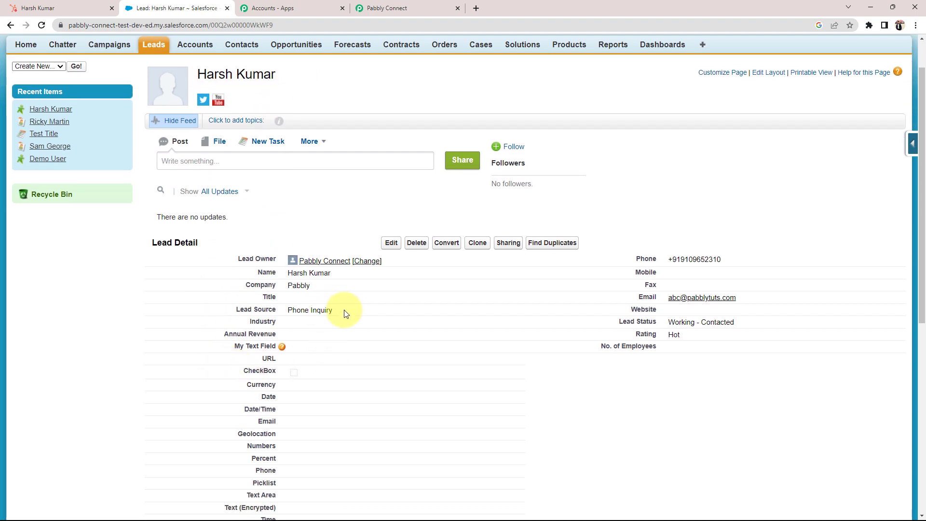
left_click_drag(343, 310, 274, 310)
left_click_drag(728, 259, 658, 260)
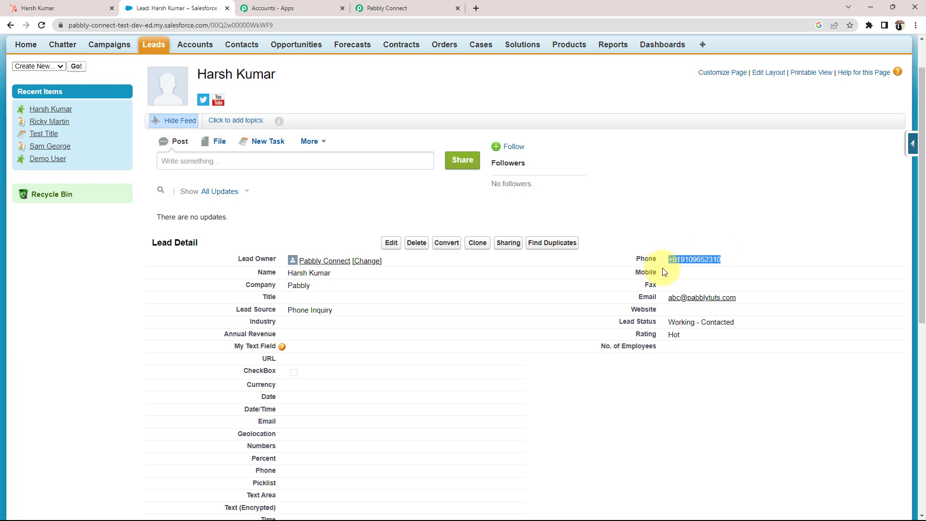
left_click_drag(669, 322, 671, 322)
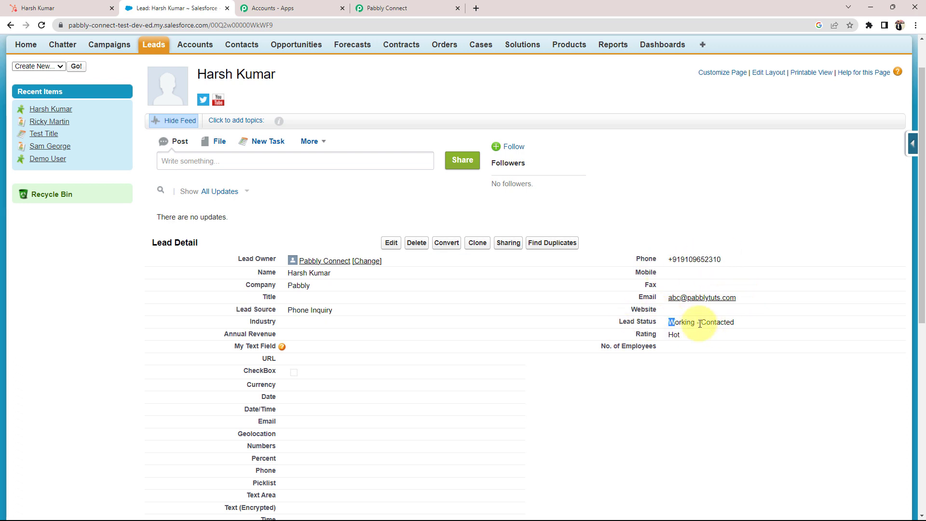
left_click(689, 352)
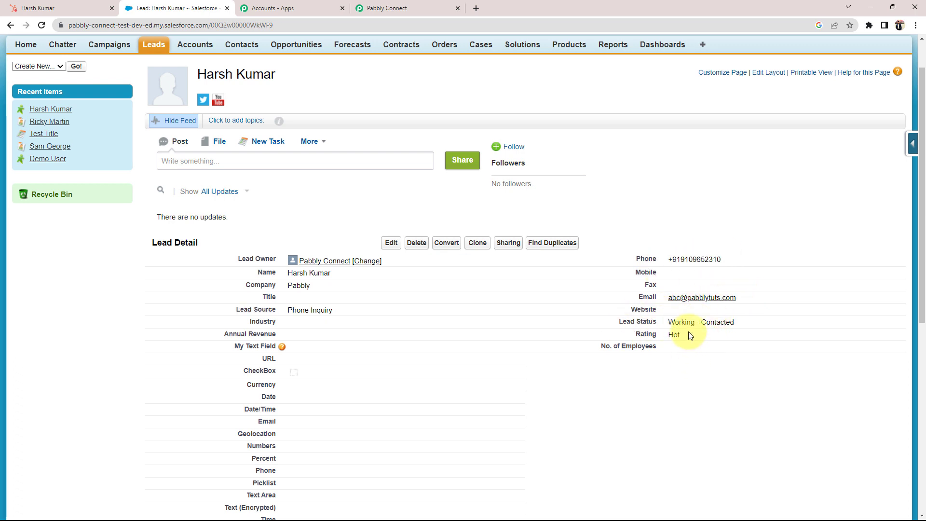
left_click_drag(692, 332, 659, 336)
scroll(379, 367, "down", 3)
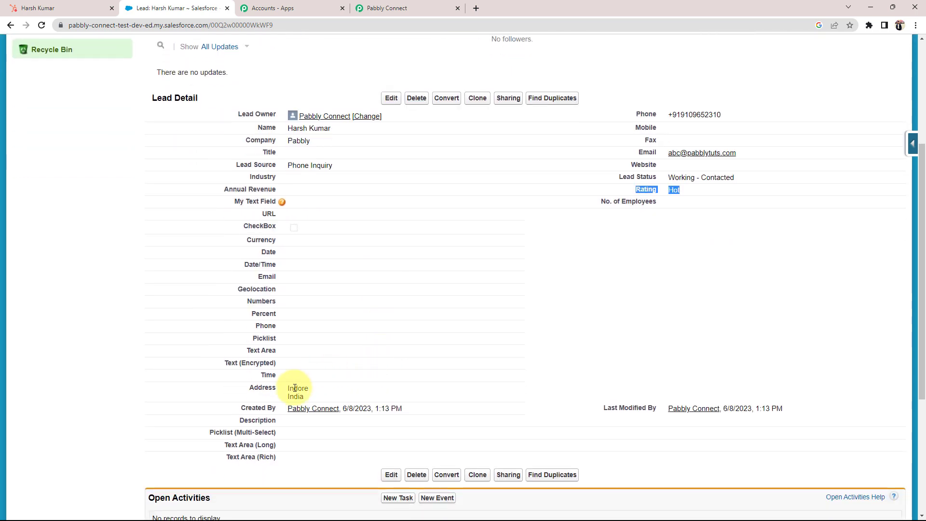
double_click(309, 396)
left_click(102, 401)
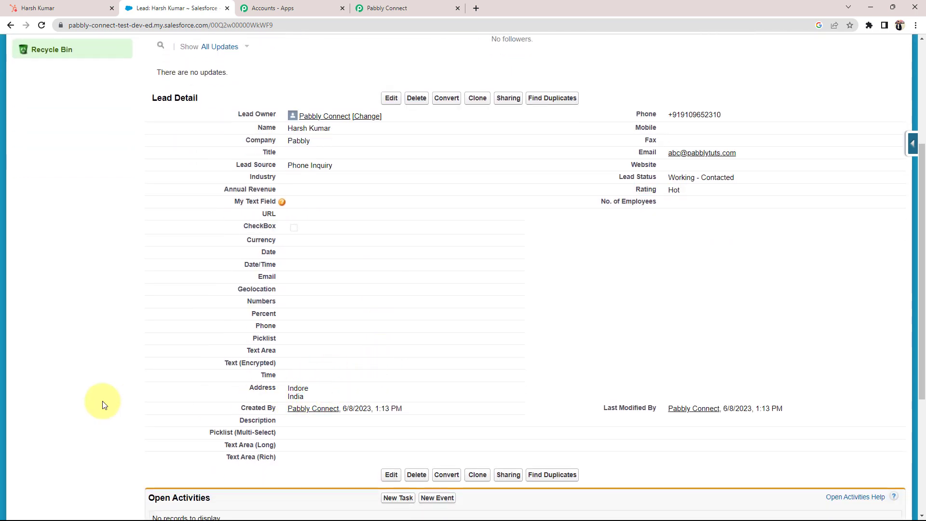
Back in Pabbly Connect, collapse the Salesforce Create Lead action and the HubSpot trigger step.
scroll(463, 260, "up", 5)
left_click(386, 8)
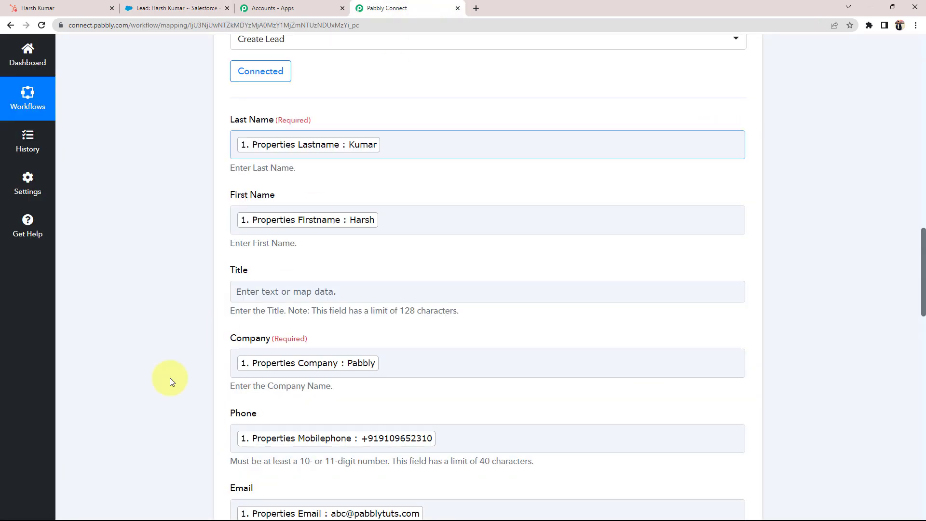
scroll(147, 395, "up", 10)
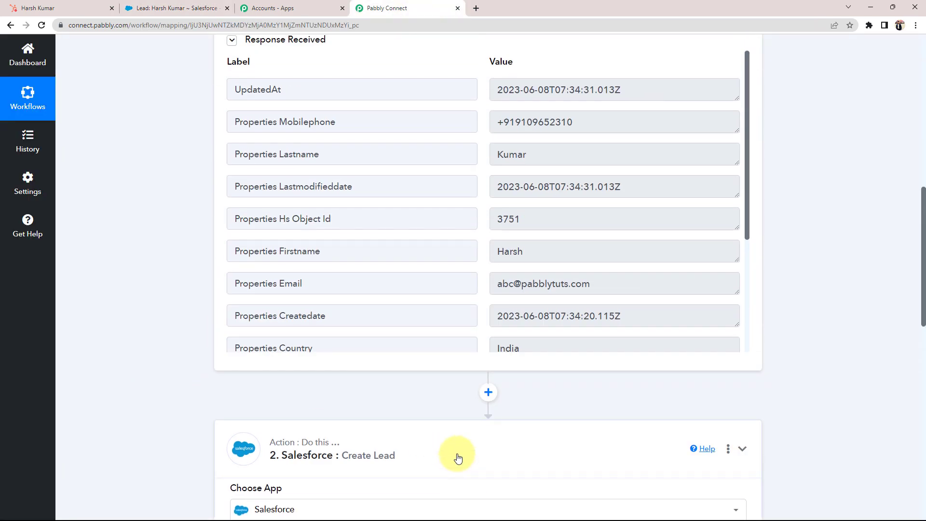
left_click(458, 458)
scroll(599, 283, "up", 5)
left_click(591, 244)
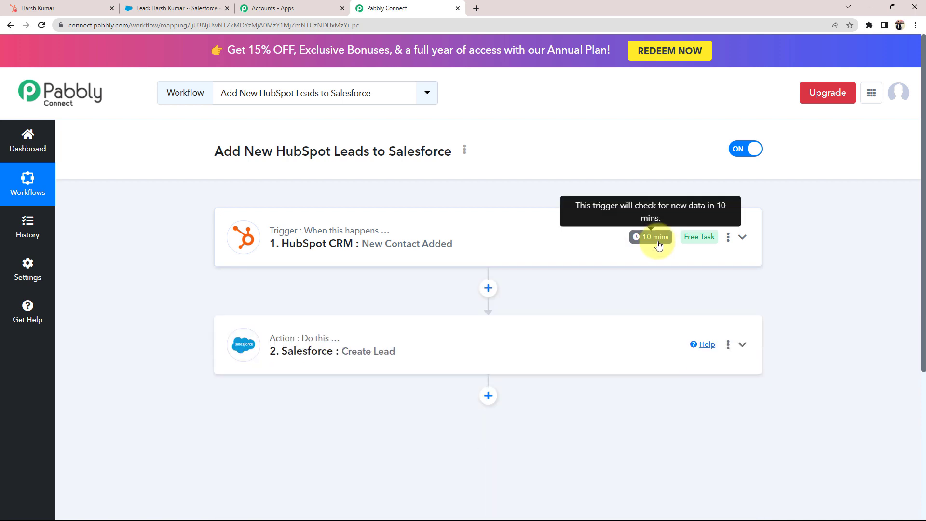